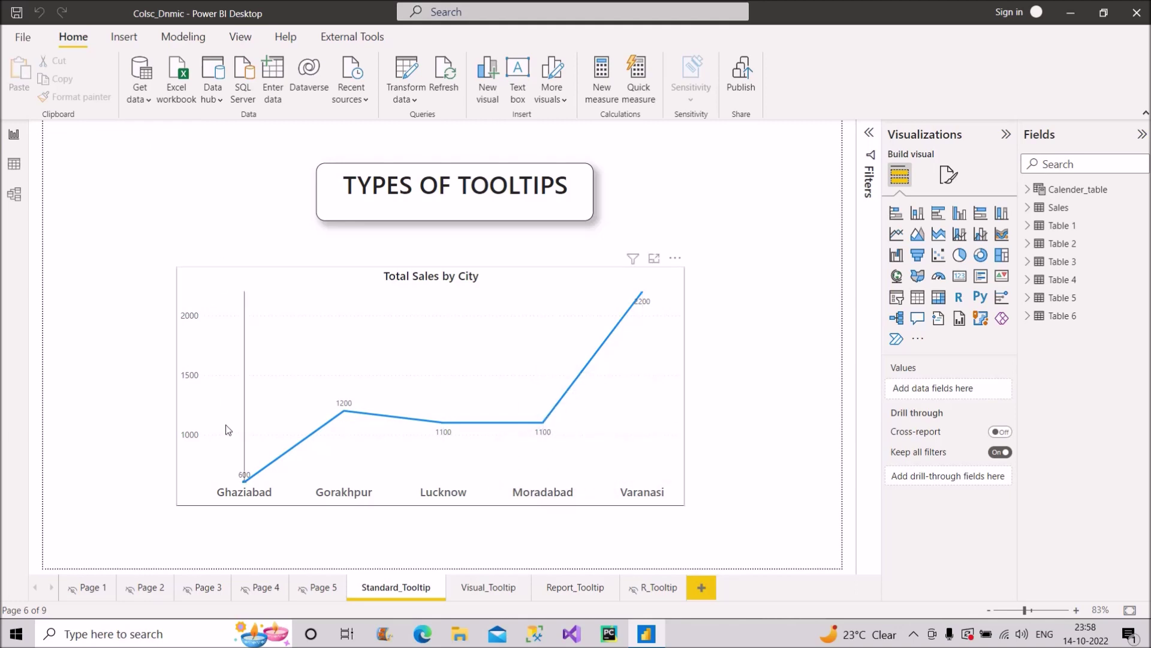
# Step: Select the Total Sales by City line chart and reveal its empty Tooltips field well
pyautogui.moveTo(549, 449)
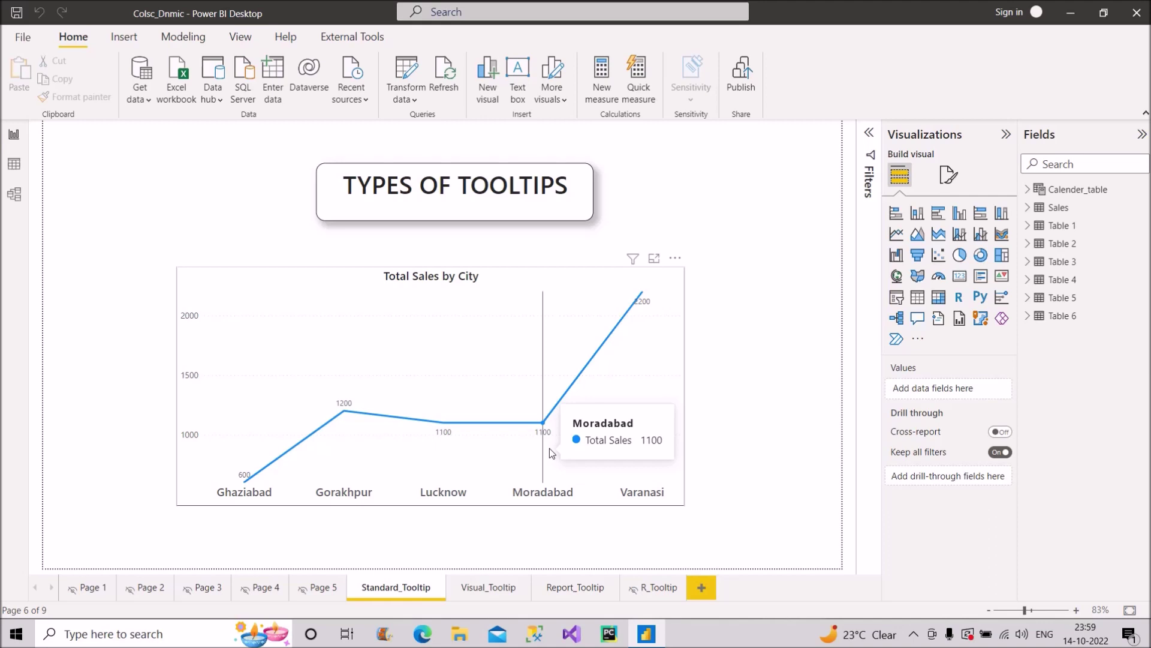
pyautogui.click(654, 460)
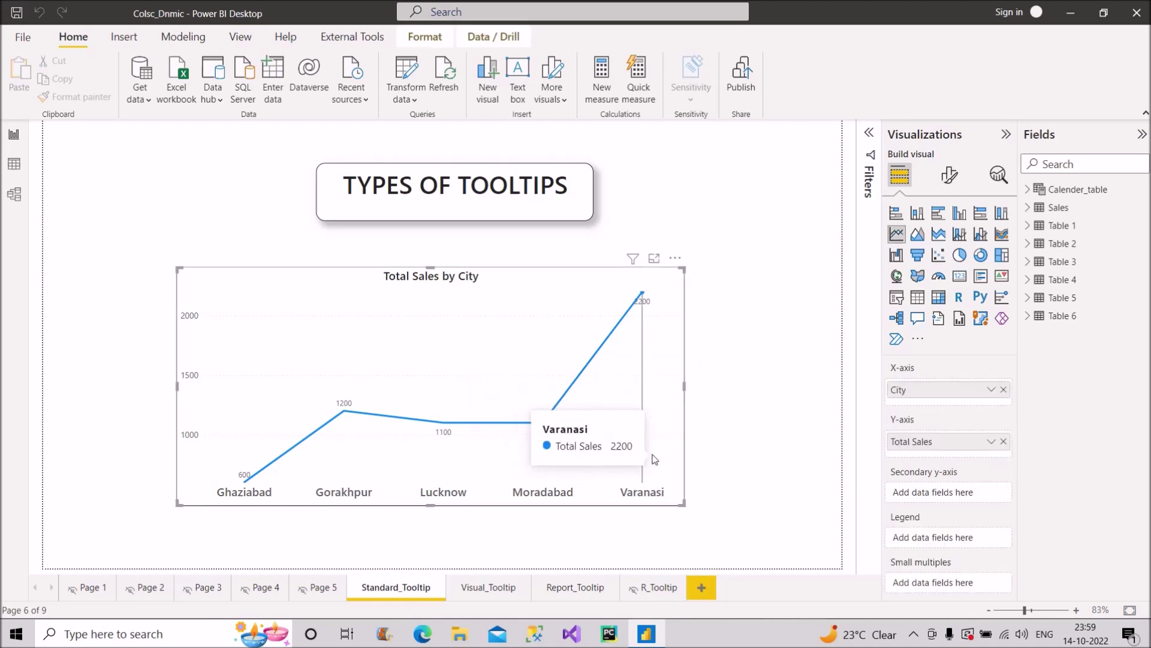
pyautogui.scroll(-3, 921, 505)
pyautogui.scroll(-2, 921, 506)
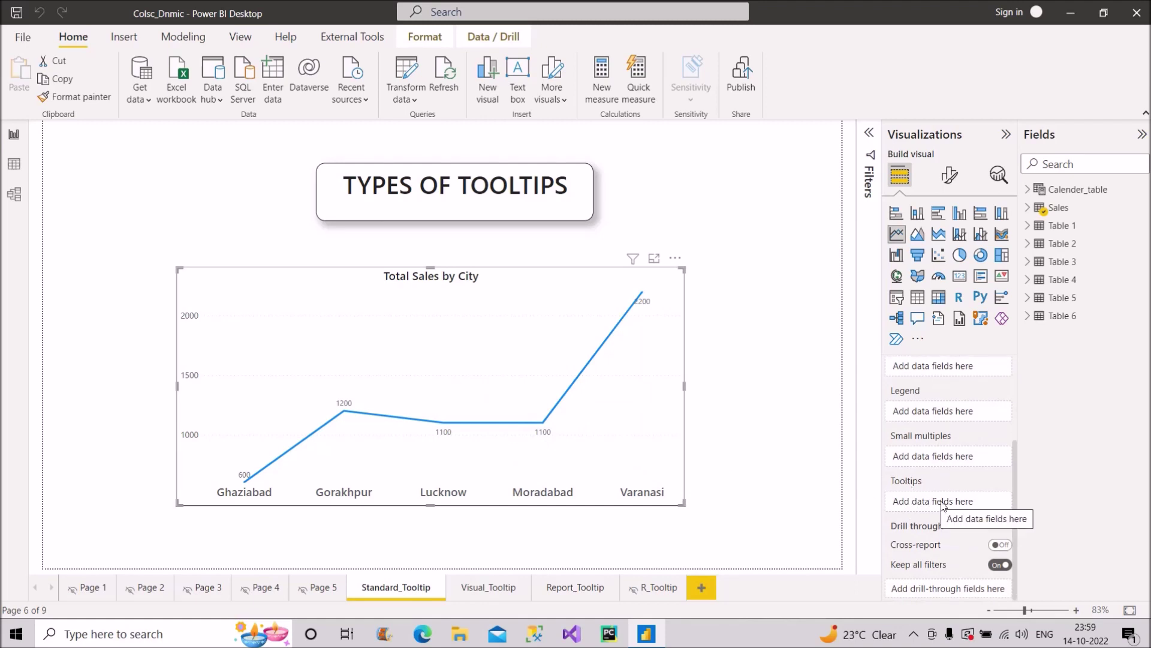
pyautogui.moveTo(543, 424)
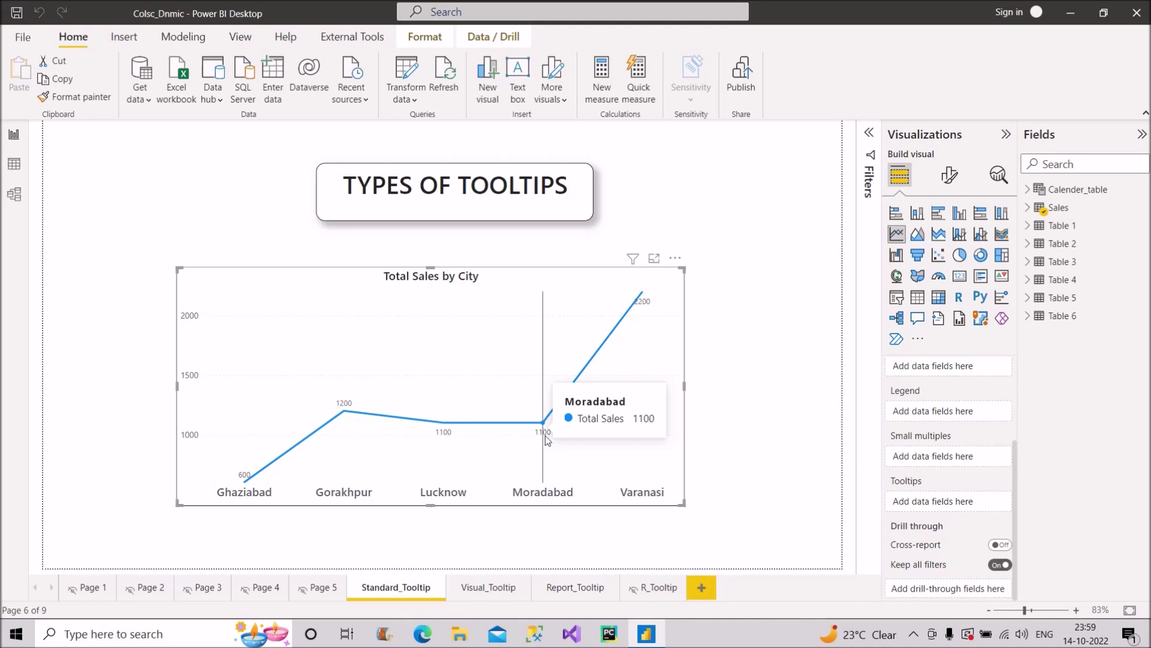
# Step: Go to the Visual_Tooltip page and view the chart's 'These are the TOP 5 Cities by Sales' help note
pyautogui.click(479, 590)
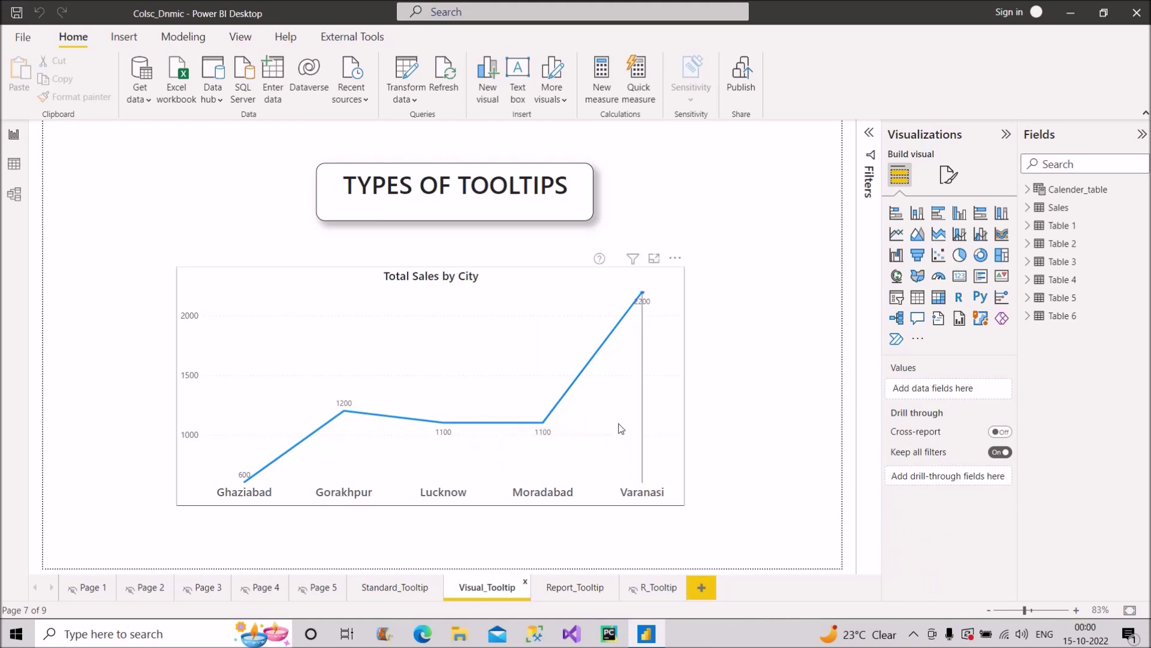
pyautogui.moveTo(603, 312)
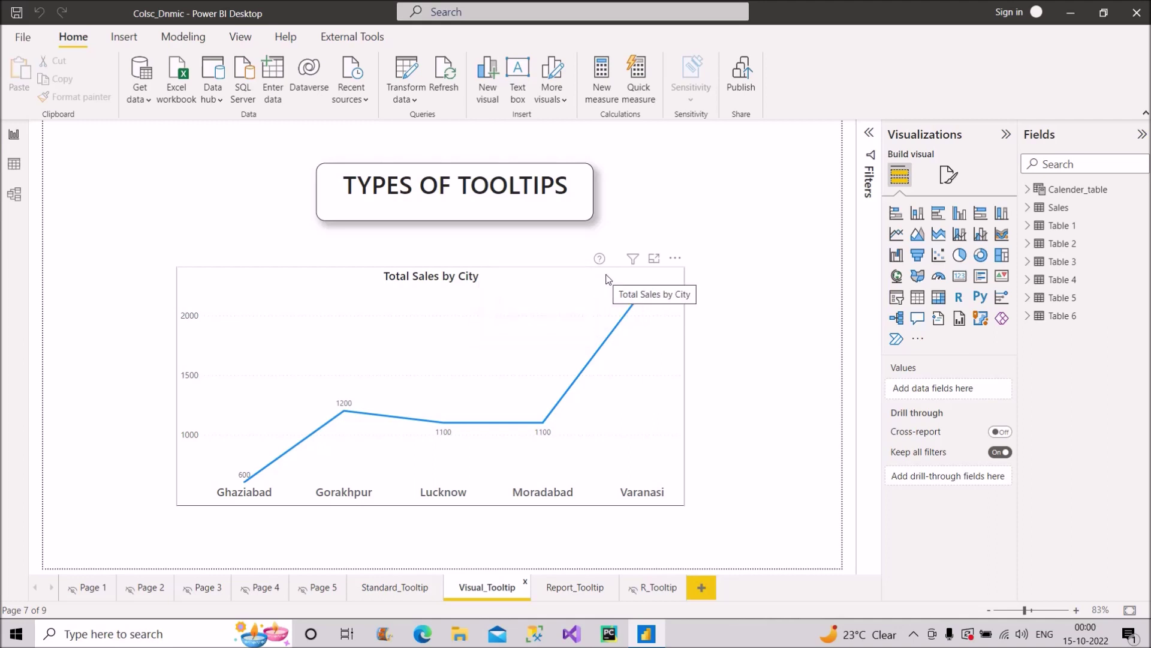
pyautogui.moveTo(601, 262)
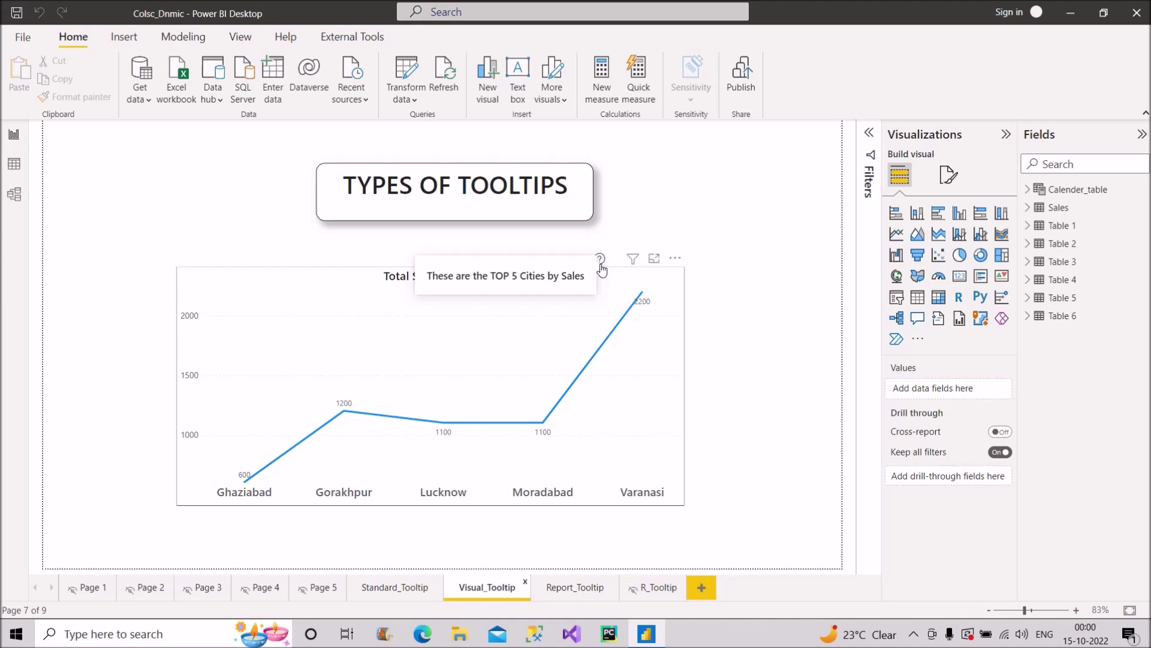
pyautogui.click(669, 302)
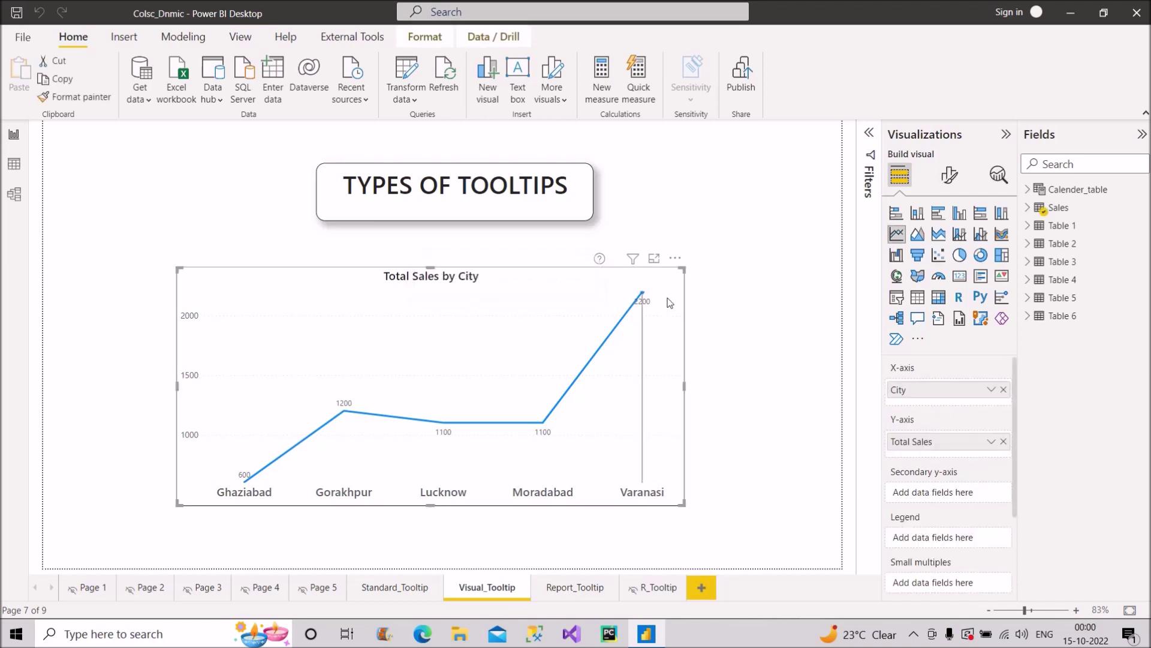
pyautogui.click(949, 180)
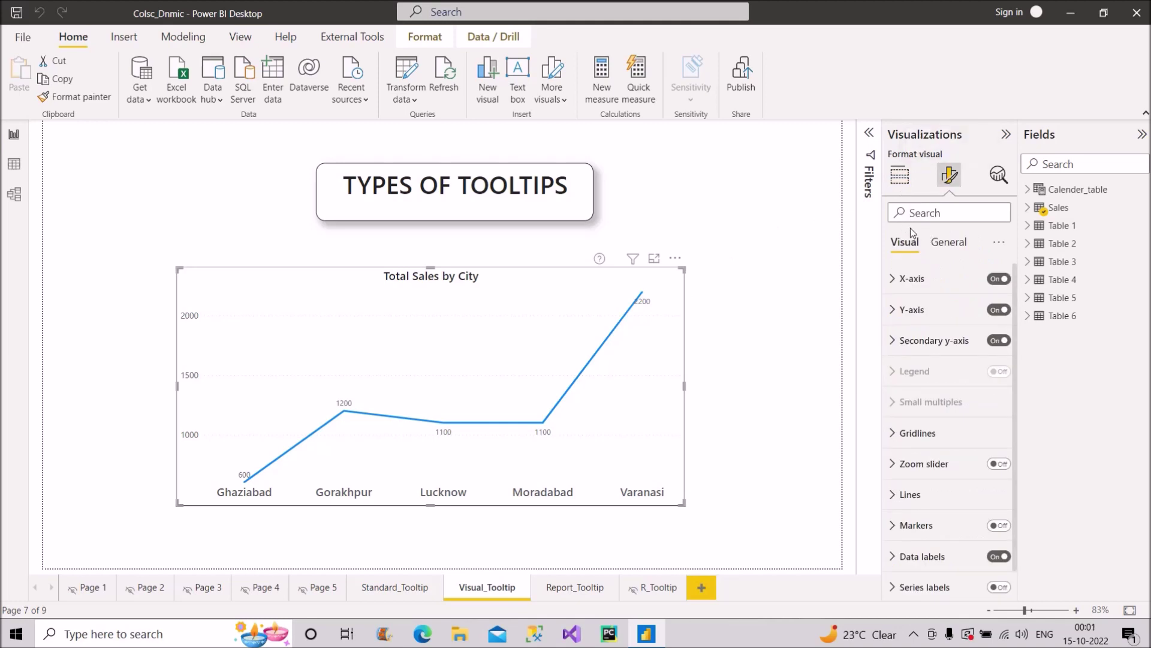
pyautogui.scroll(-1, 934, 308)
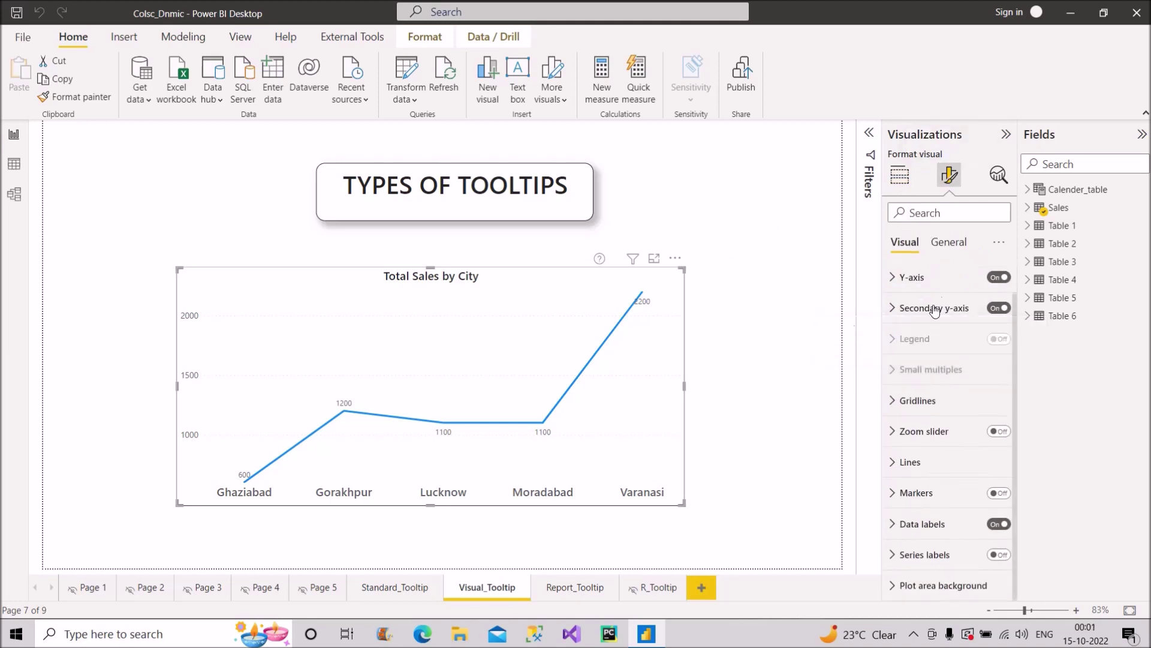
pyautogui.click(947, 244)
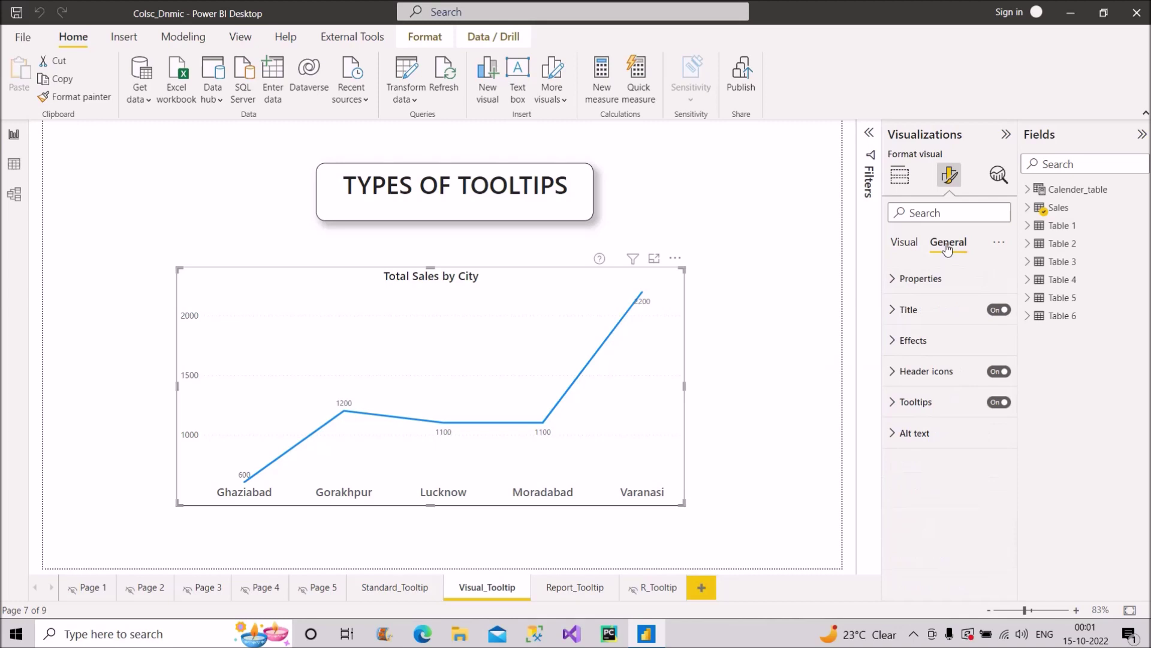
pyautogui.click(896, 372)
pyautogui.scroll(-3, 941, 462)
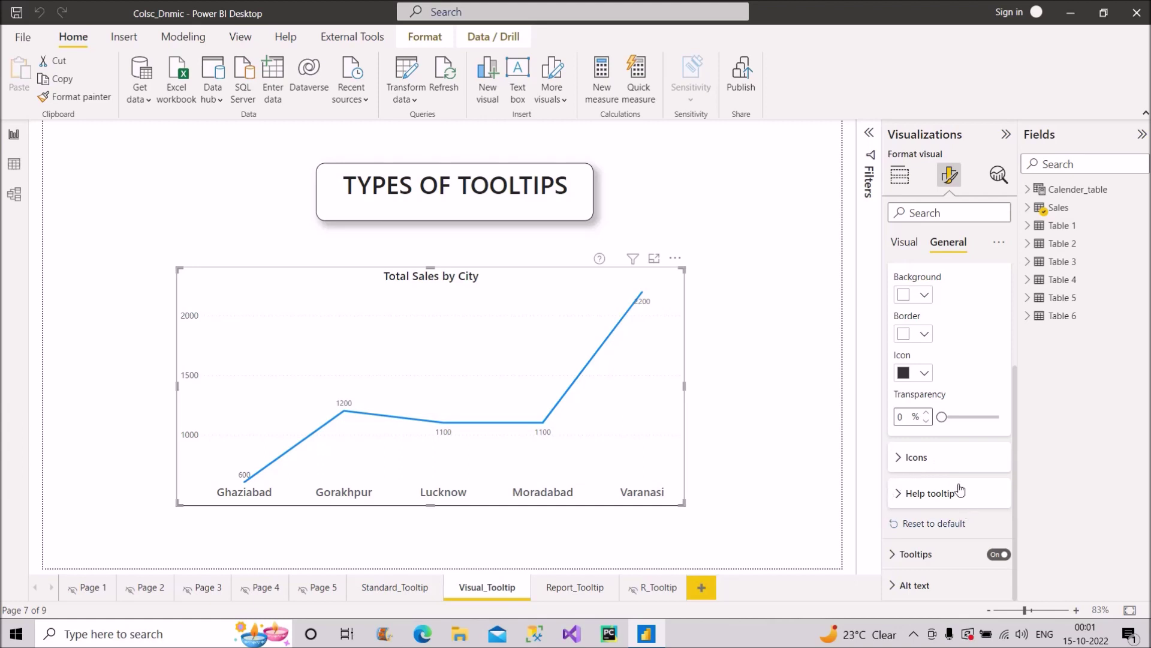
pyautogui.click(903, 496)
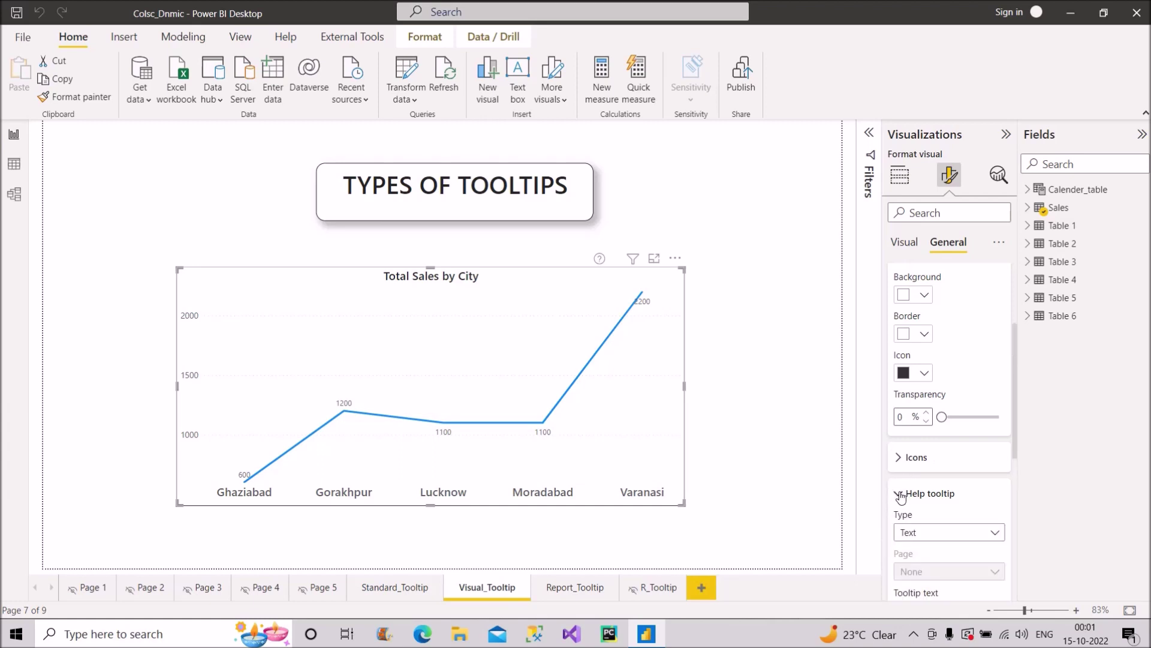
pyautogui.scroll(-2, 938, 532)
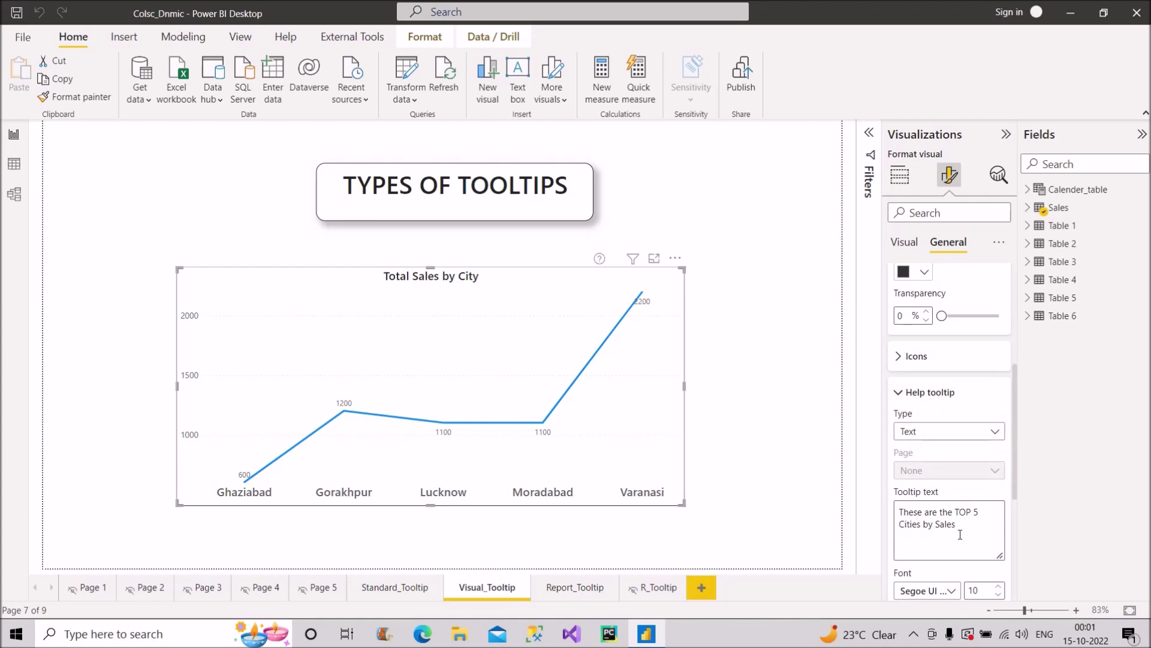
pyautogui.scroll(4, 960, 534)
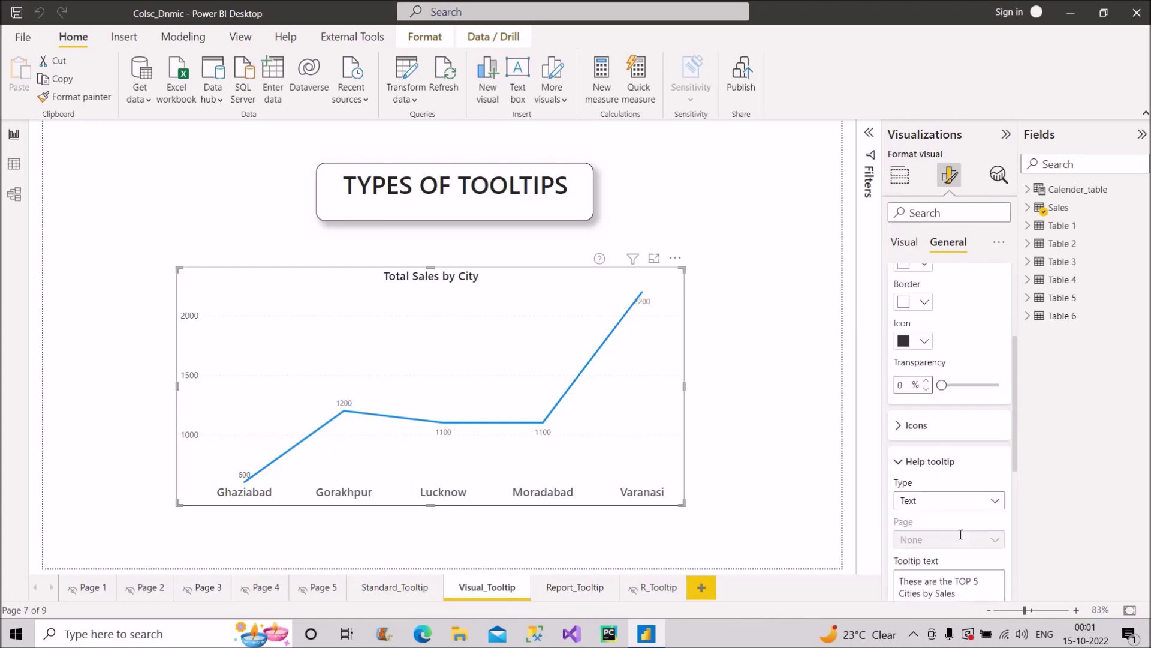
pyautogui.scroll(-2, 962, 539)
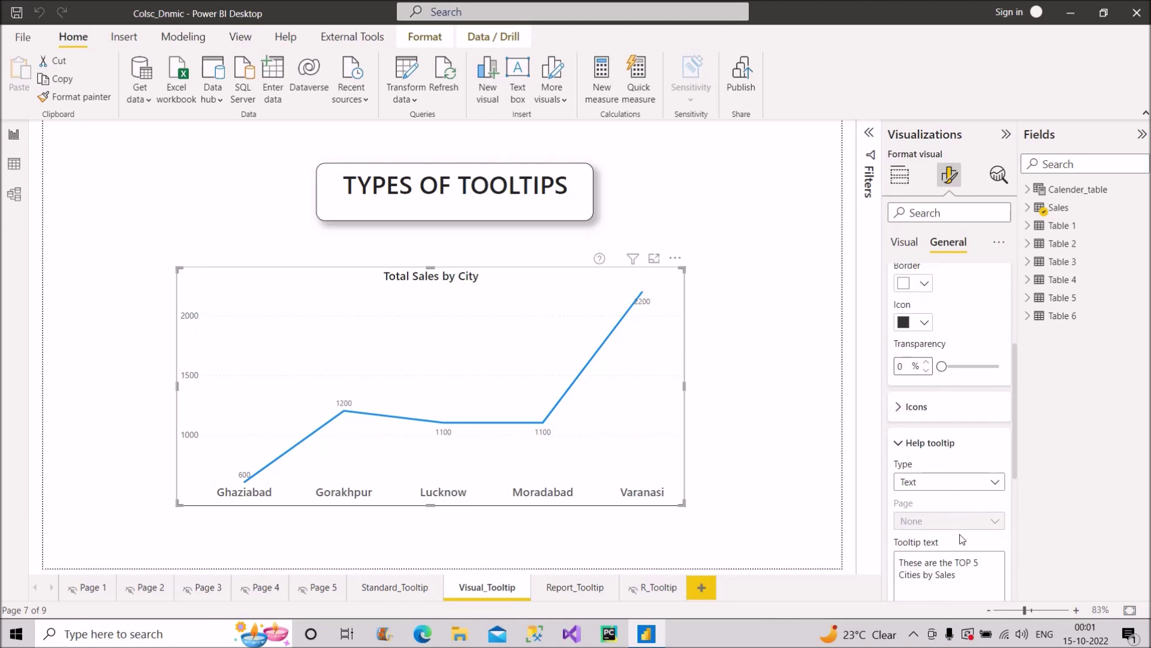
pyautogui.scroll(-1, 941, 513)
pyautogui.scroll(-2, 940, 513)
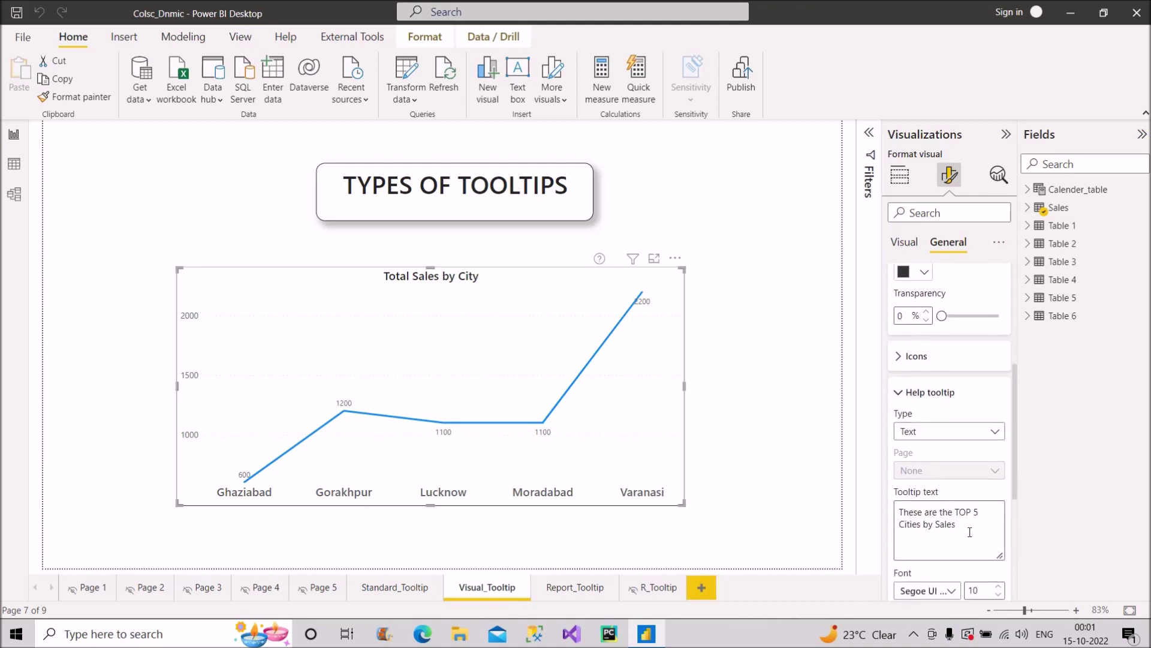
pyautogui.moveTo(899, 511); pyautogui.dragTo(956, 529)
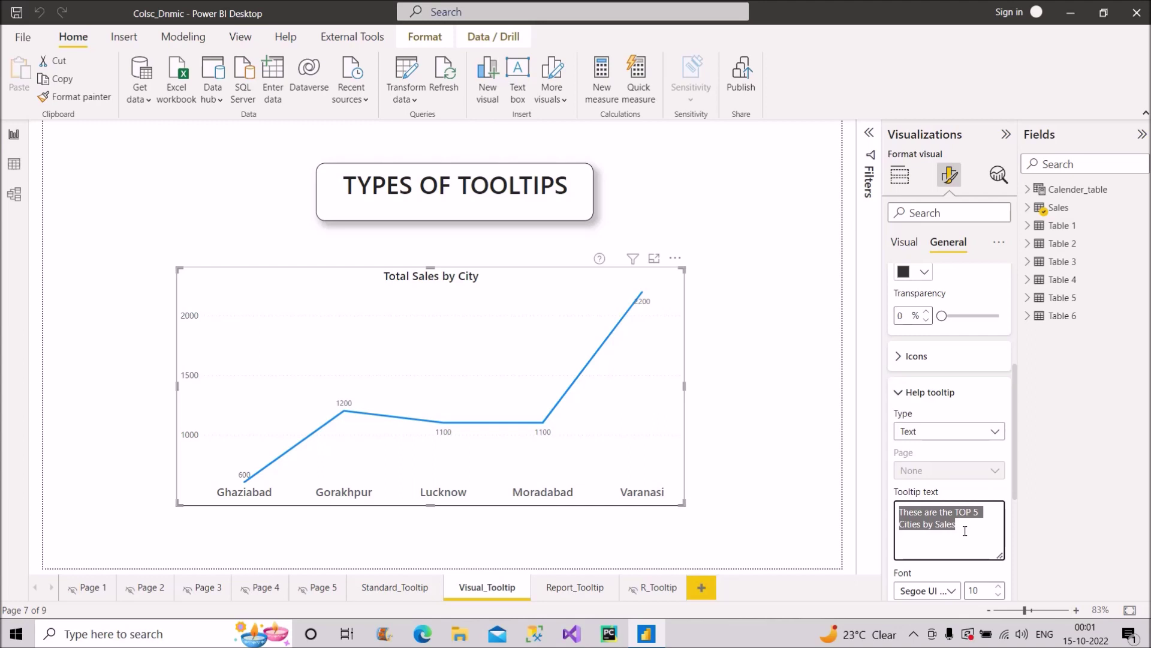
pyautogui.click(965, 531)
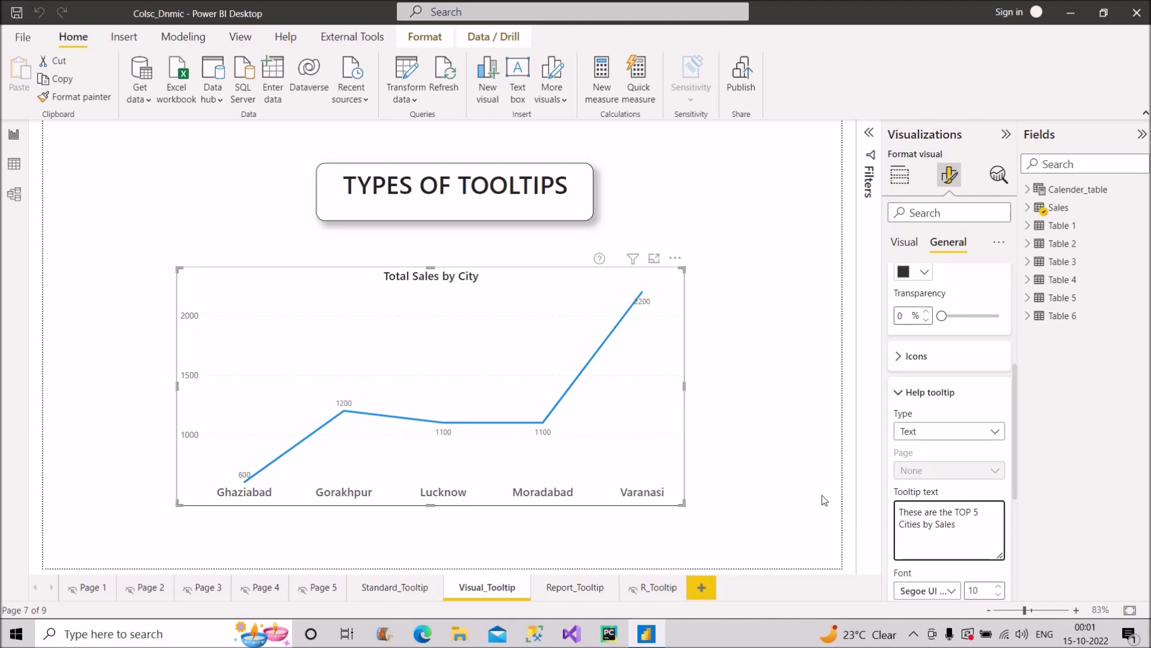
pyautogui.click(765, 484)
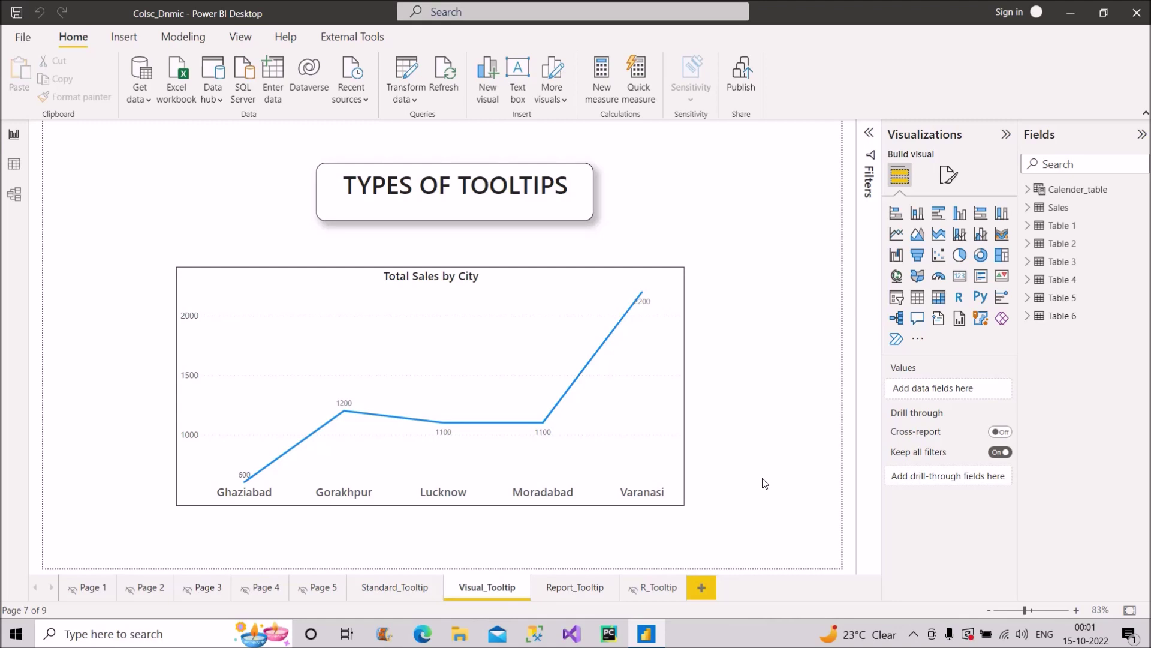
# Step: Preview the Report_Tooltip line chart's Selected City tooltips, then add a new blank Page 6
pyautogui.click(574, 589)
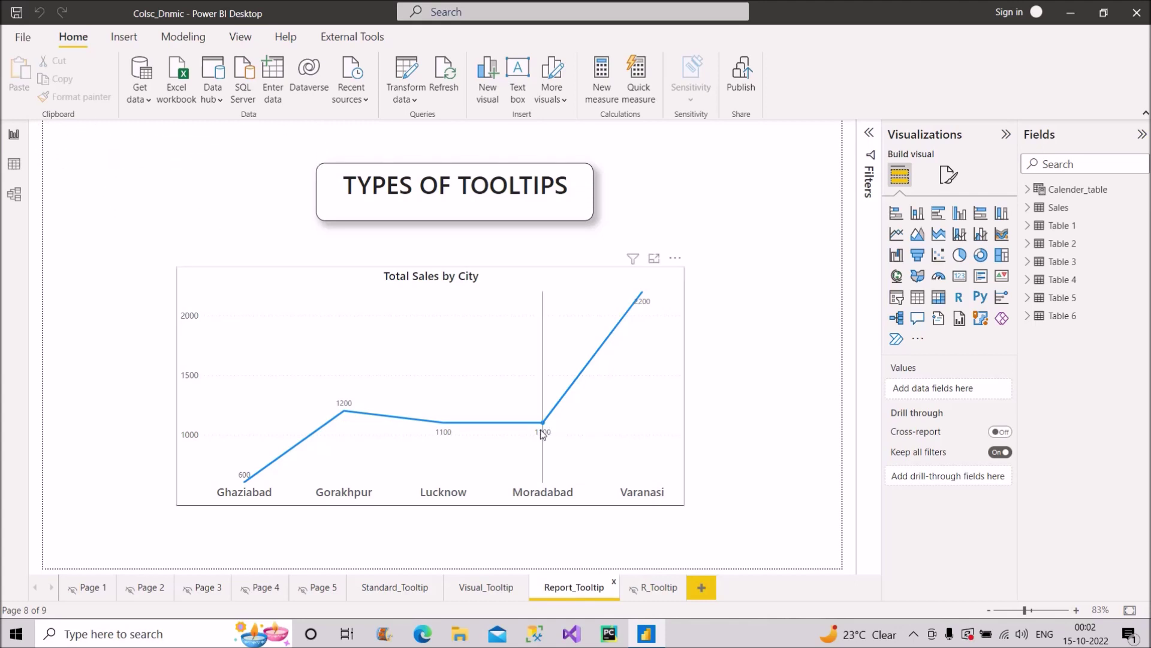
pyautogui.moveTo(541, 430)
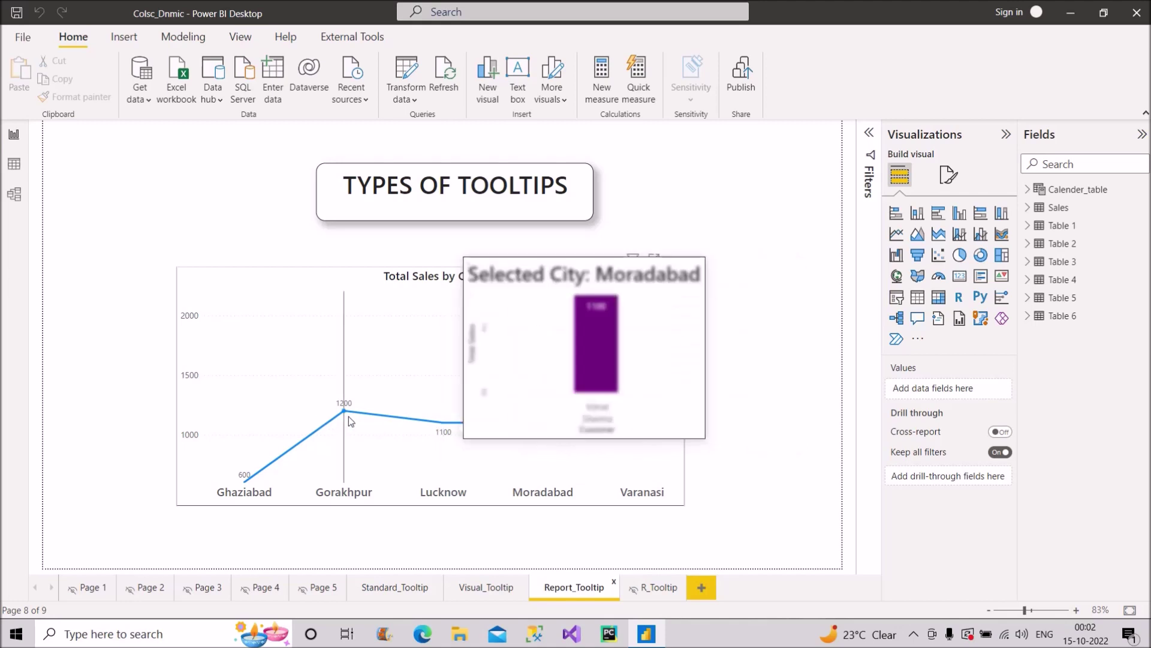
pyautogui.moveTo(659, 408)
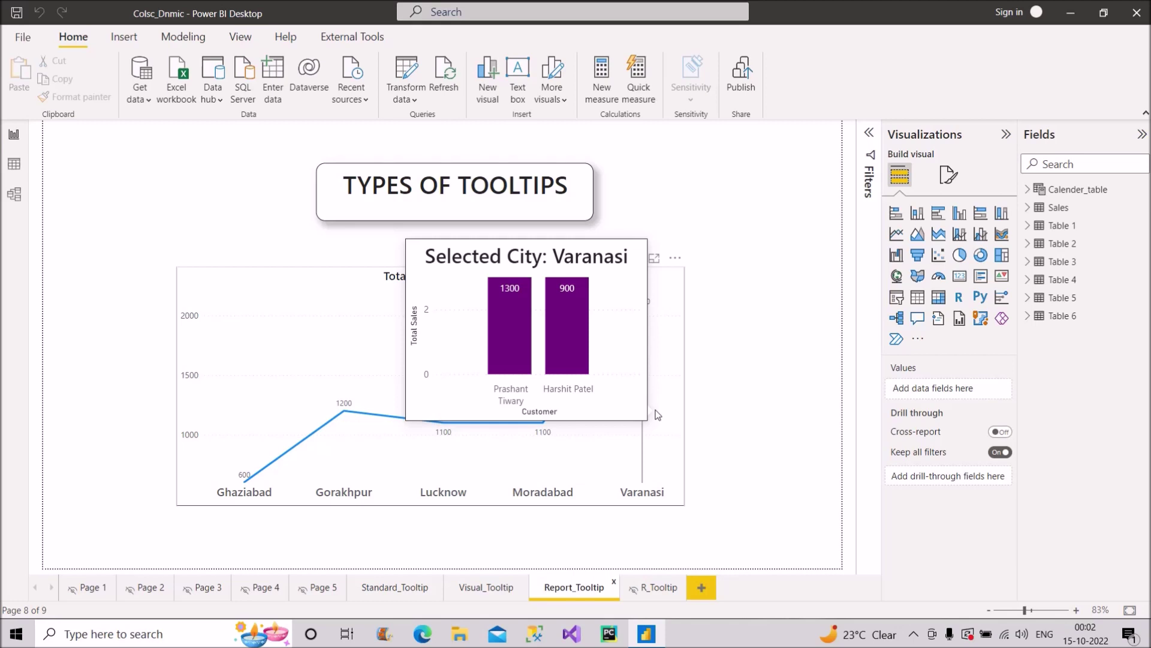
pyautogui.moveTo(347, 415)
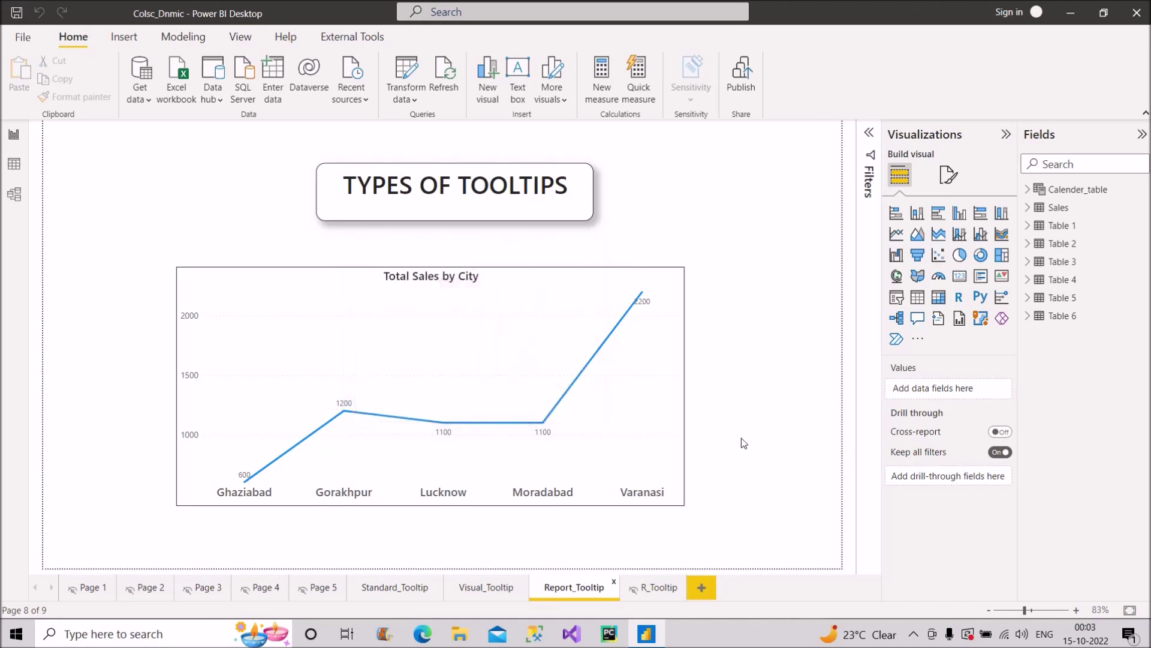
pyautogui.click(700, 589)
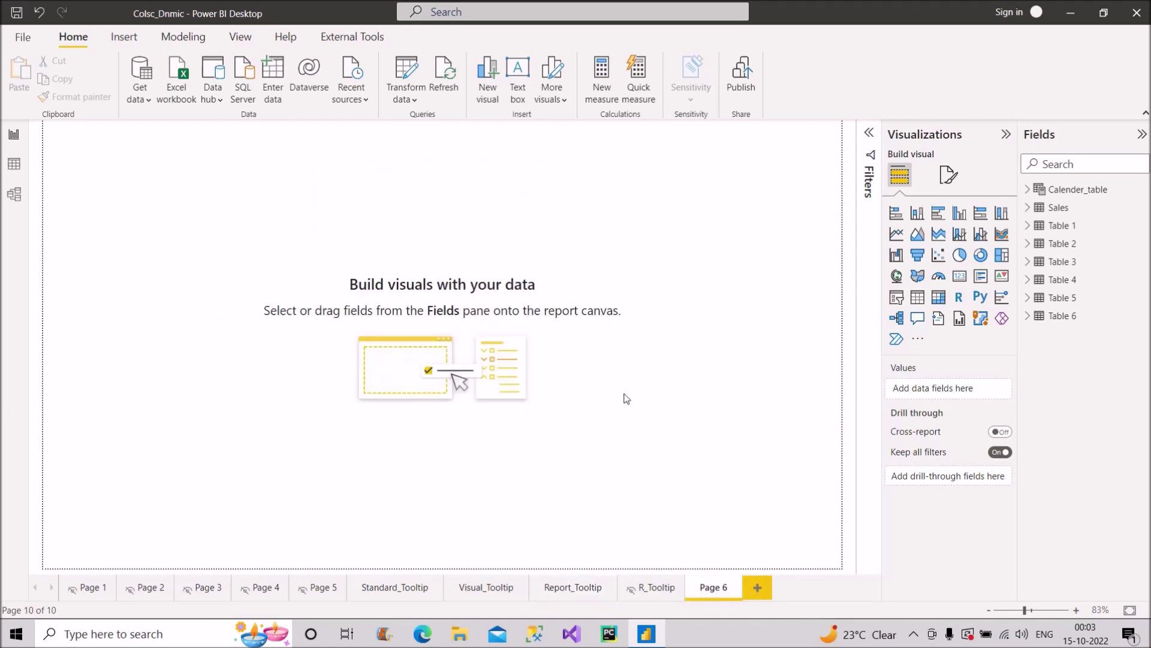
# Step: Give Page 6 the Tooltip canvas type with Middle vertical alignment and Allow use as tooltip on
pyautogui.click(949, 177)
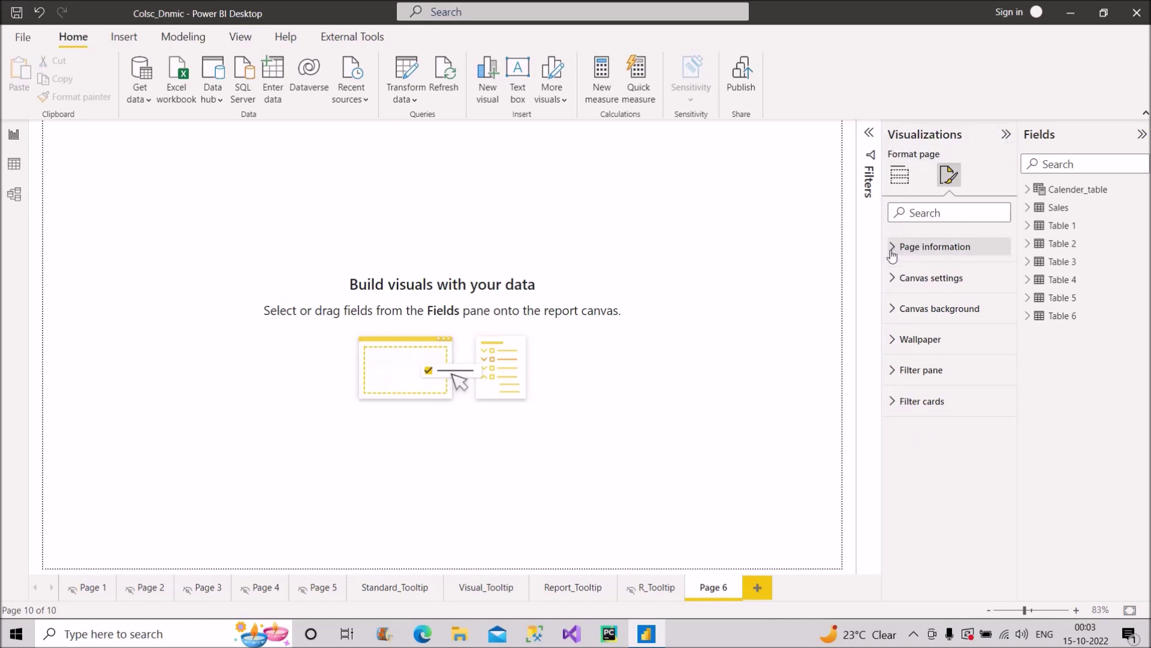
pyautogui.click(893, 278)
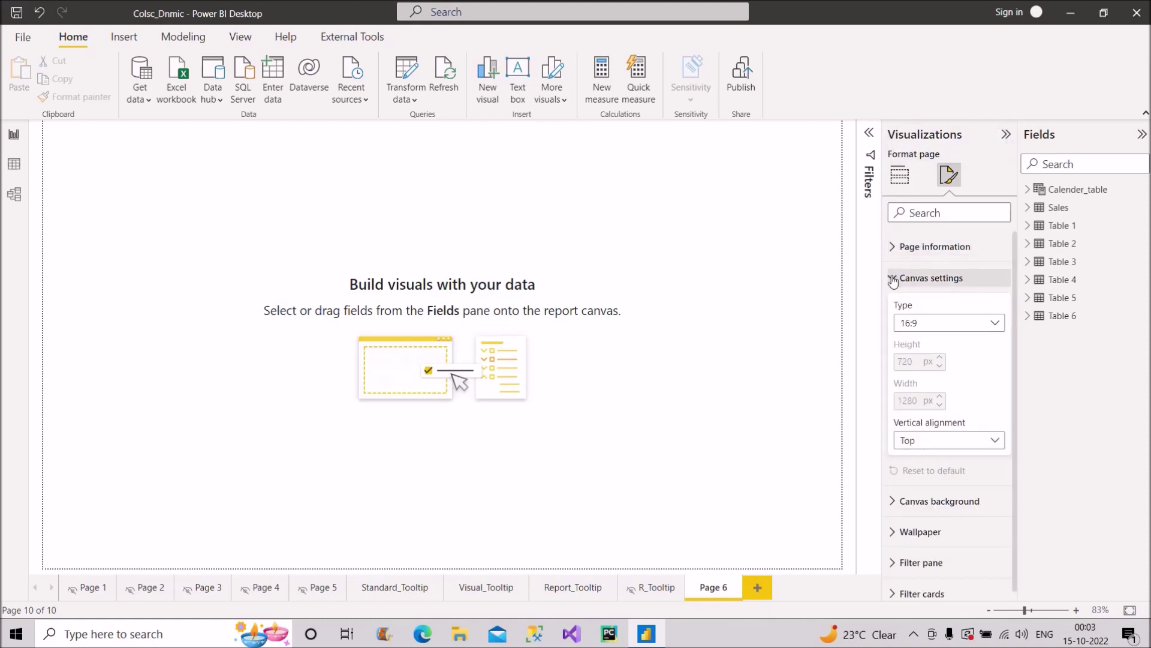
pyautogui.click(977, 327)
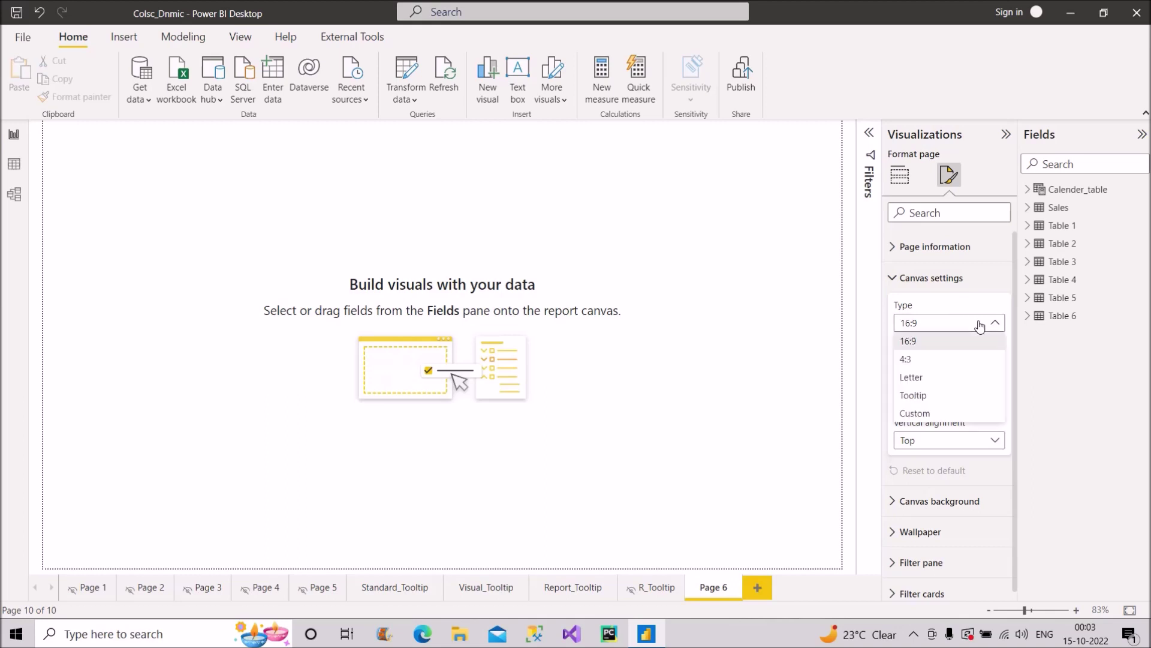
pyautogui.click(952, 402)
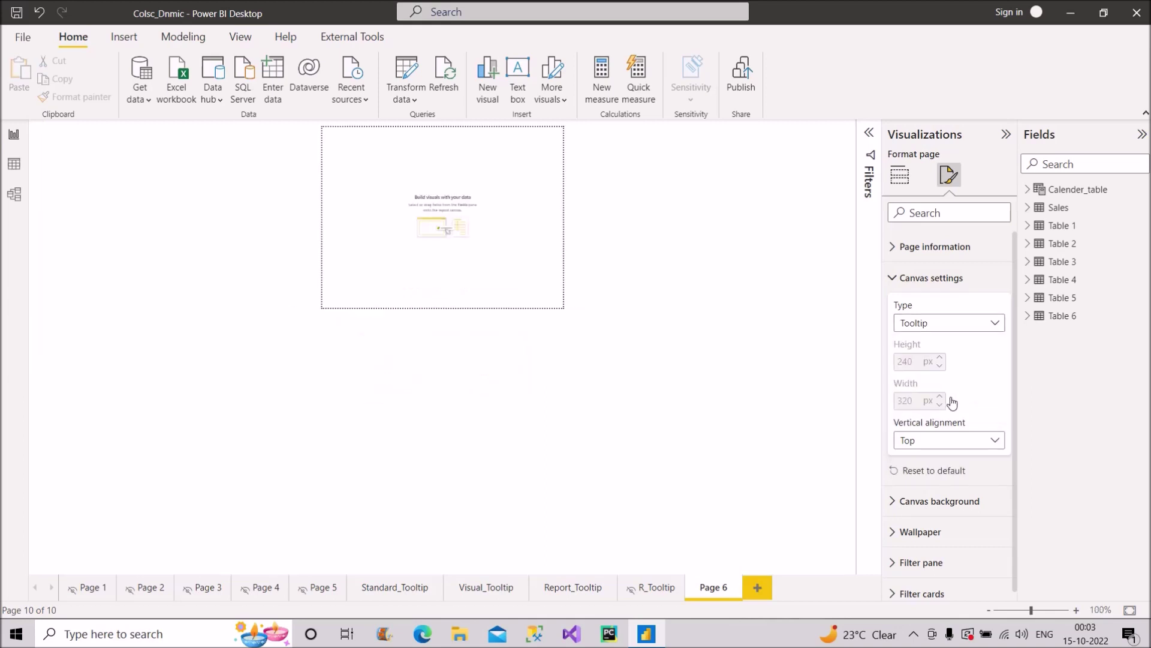
pyautogui.click(966, 443)
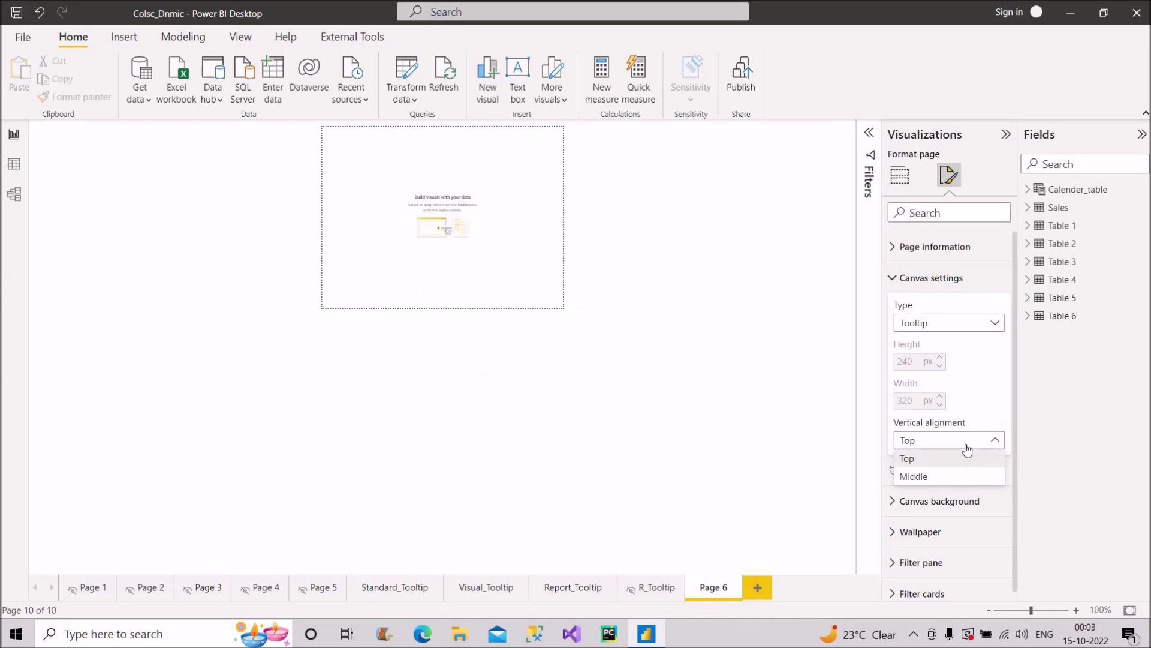
pyautogui.click(935, 478)
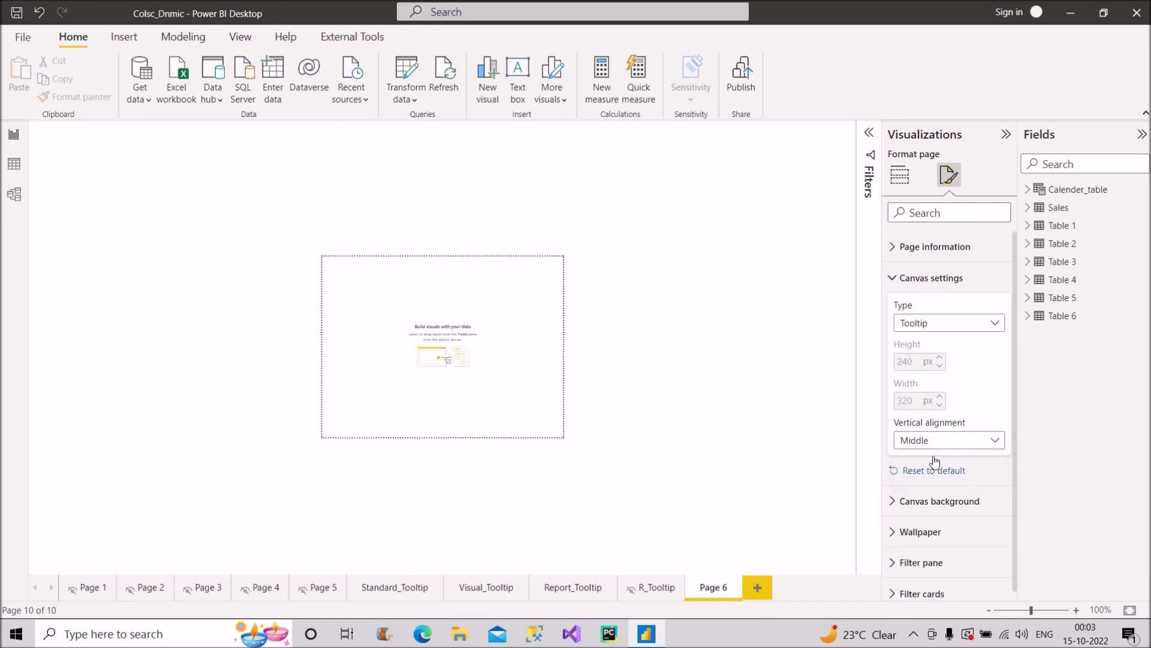
pyautogui.click(893, 281)
pyautogui.click(894, 254)
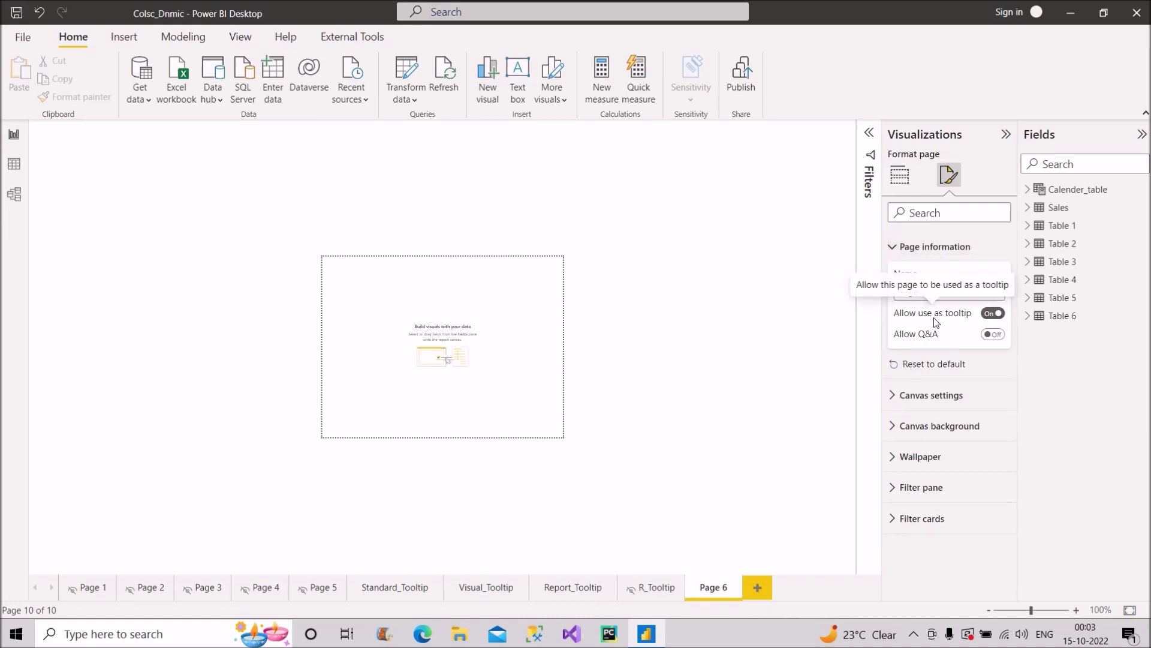
pyautogui.click(894, 250)
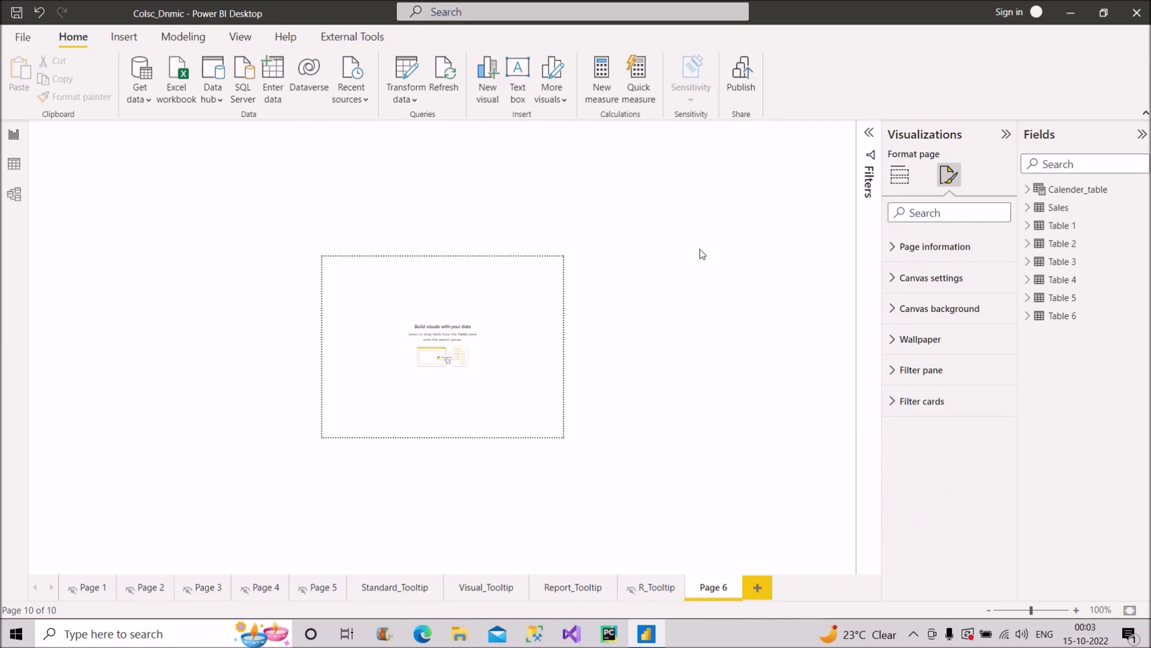
pyautogui.click(118, 456)
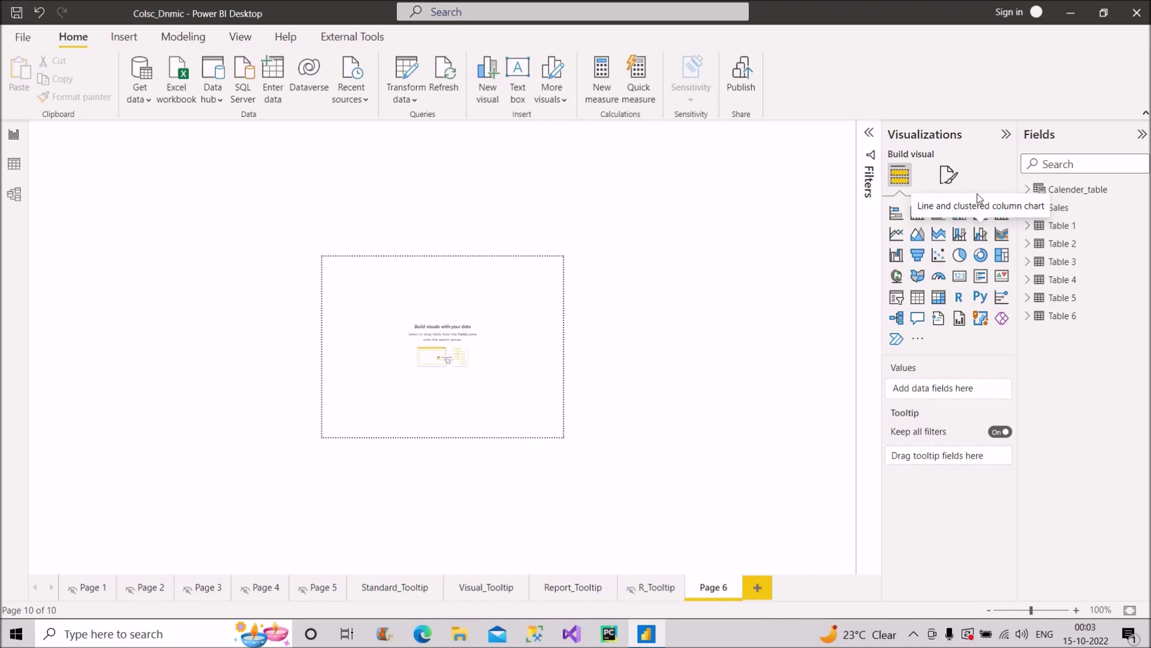
# Step: Add a clustered column chart and size it to fill the lower part of Page 6
pyautogui.click(981, 213)
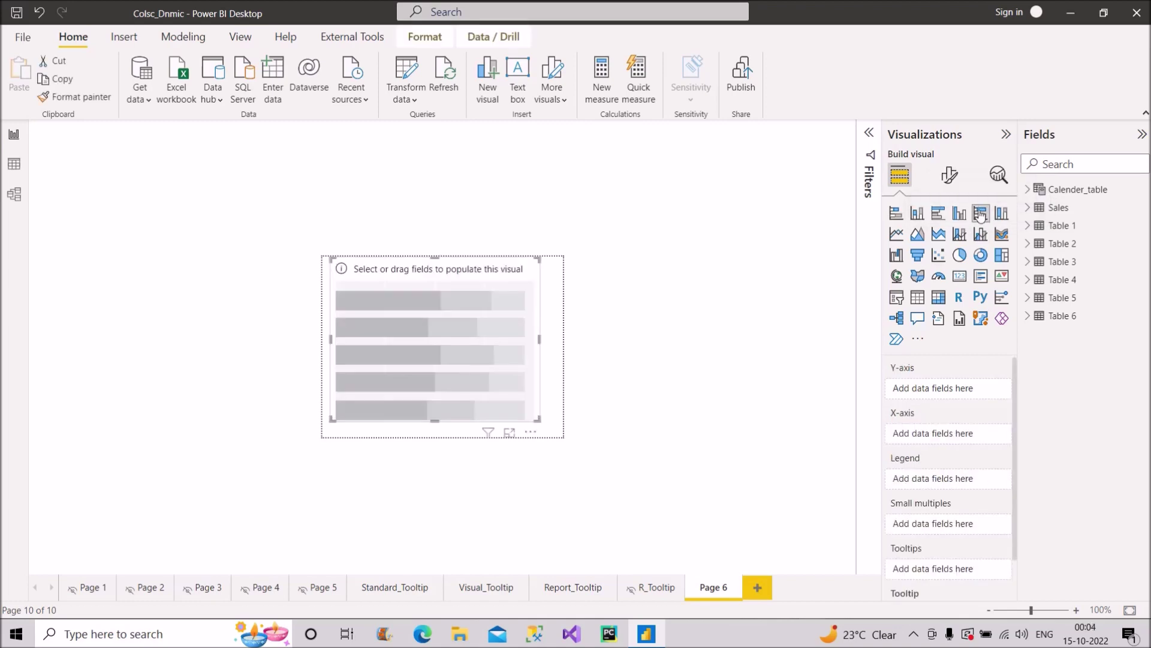
pyautogui.click(960, 213)
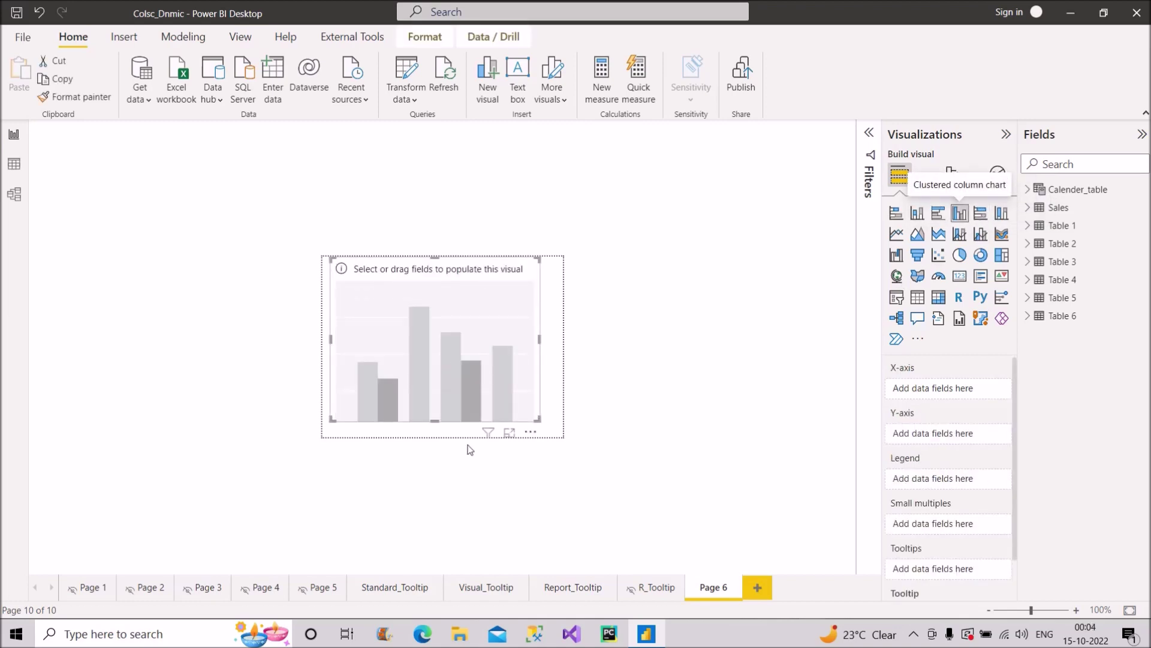
pyautogui.moveTo(433, 260); pyautogui.dragTo(438, 284)
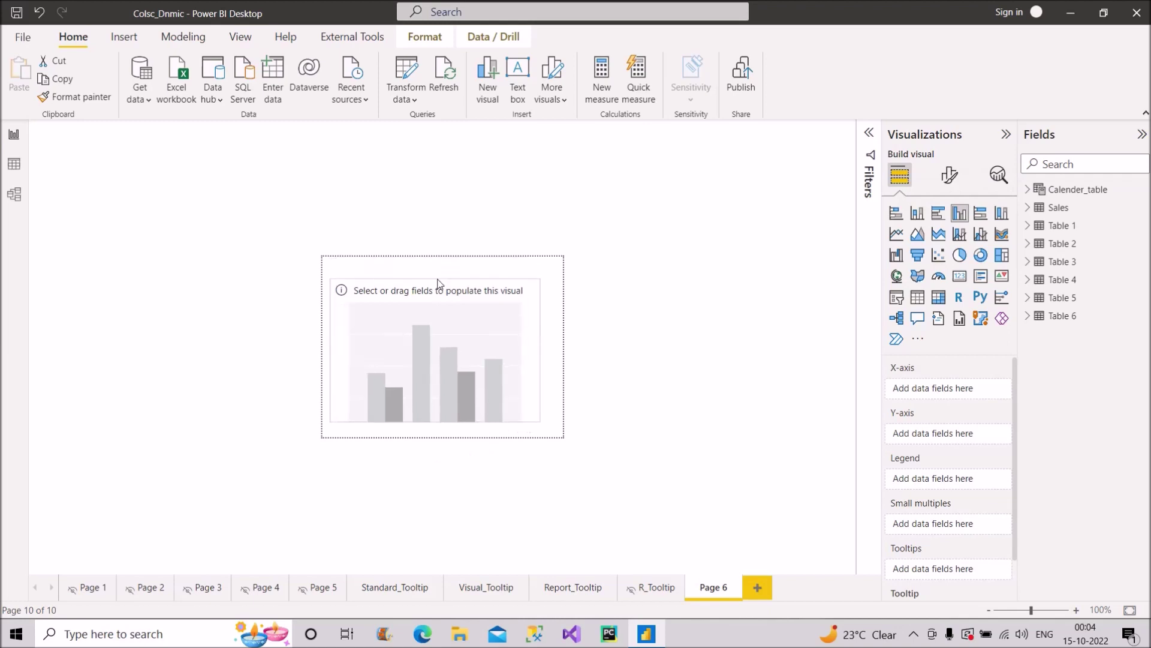
pyautogui.moveTo(470, 347); pyautogui.dragTo(486, 354)
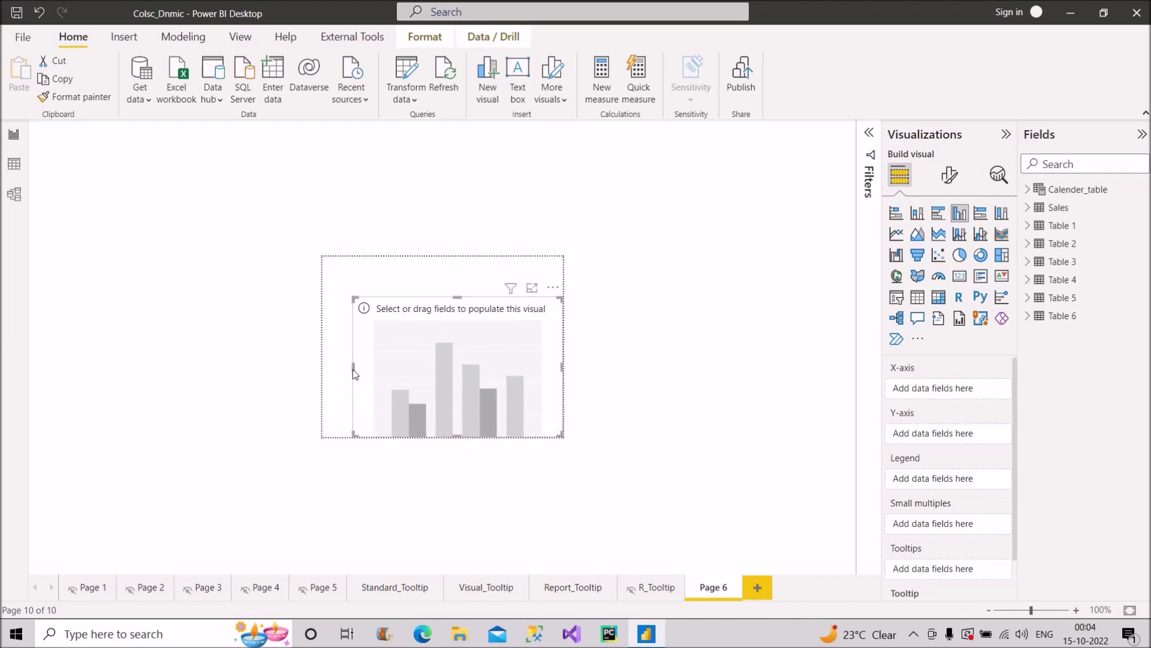
pyautogui.moveTo(354, 370); pyautogui.dragTo(324, 370)
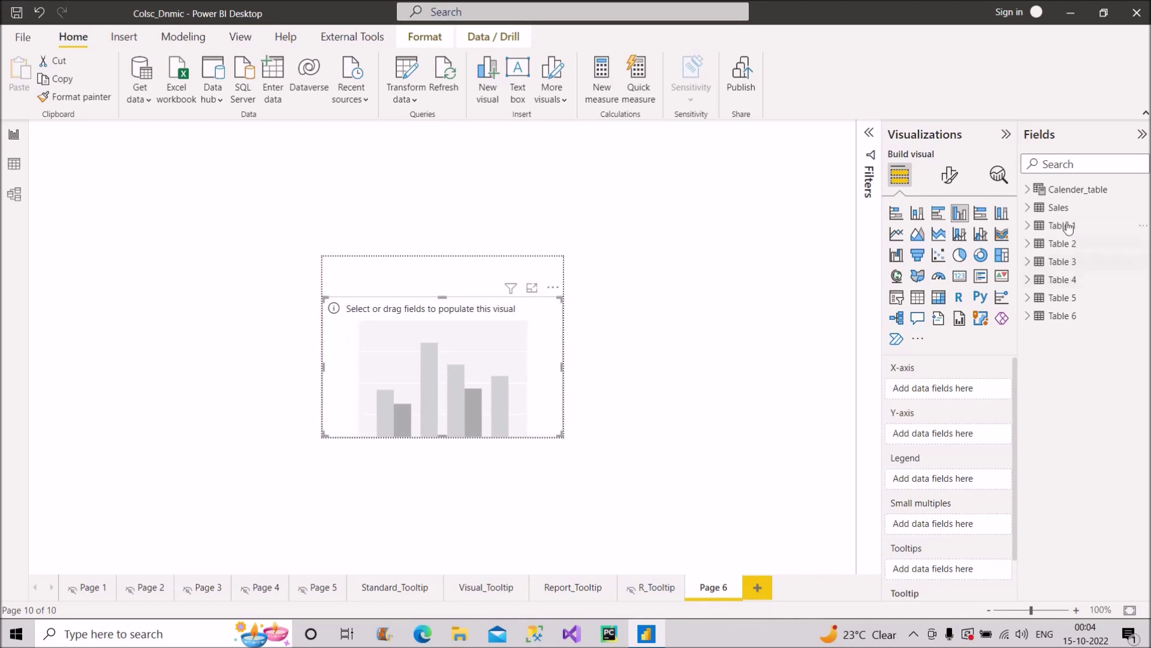
pyautogui.click(1028, 208)
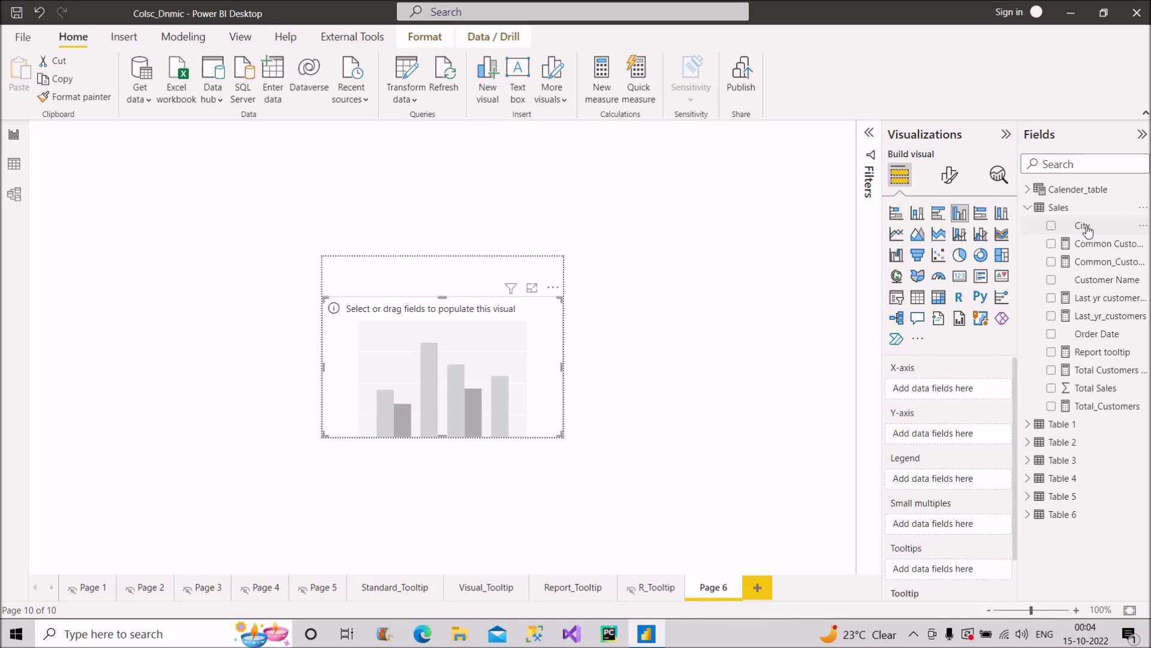
# Step: Put Customer Name on the column chart's X-axis and Total Sales on its Y-axis
pyautogui.moveTo(1094, 282); pyautogui.dragTo(952, 393)
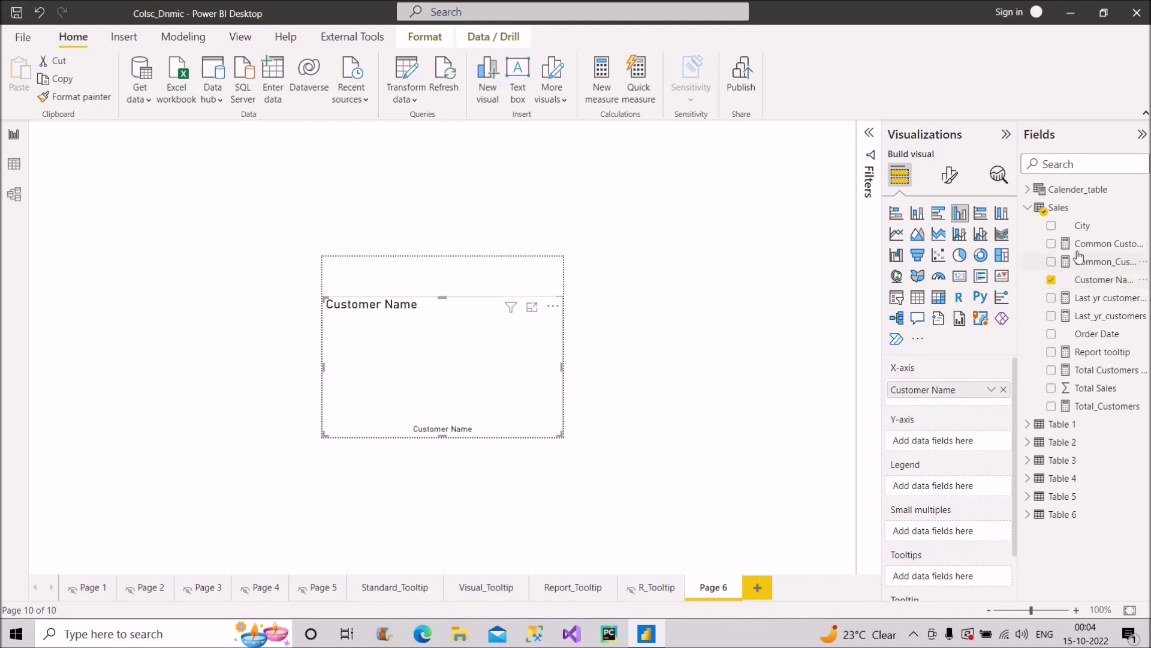
pyautogui.moveTo(1092, 390); pyautogui.dragTo(957, 449)
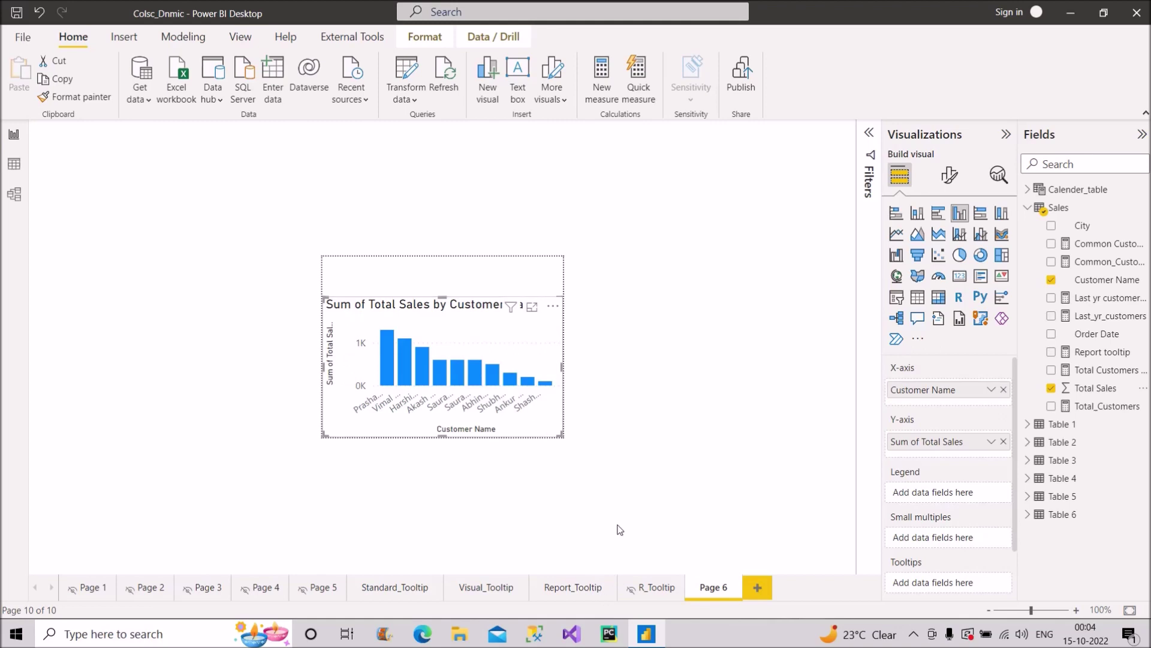
pyautogui.click(558, 588)
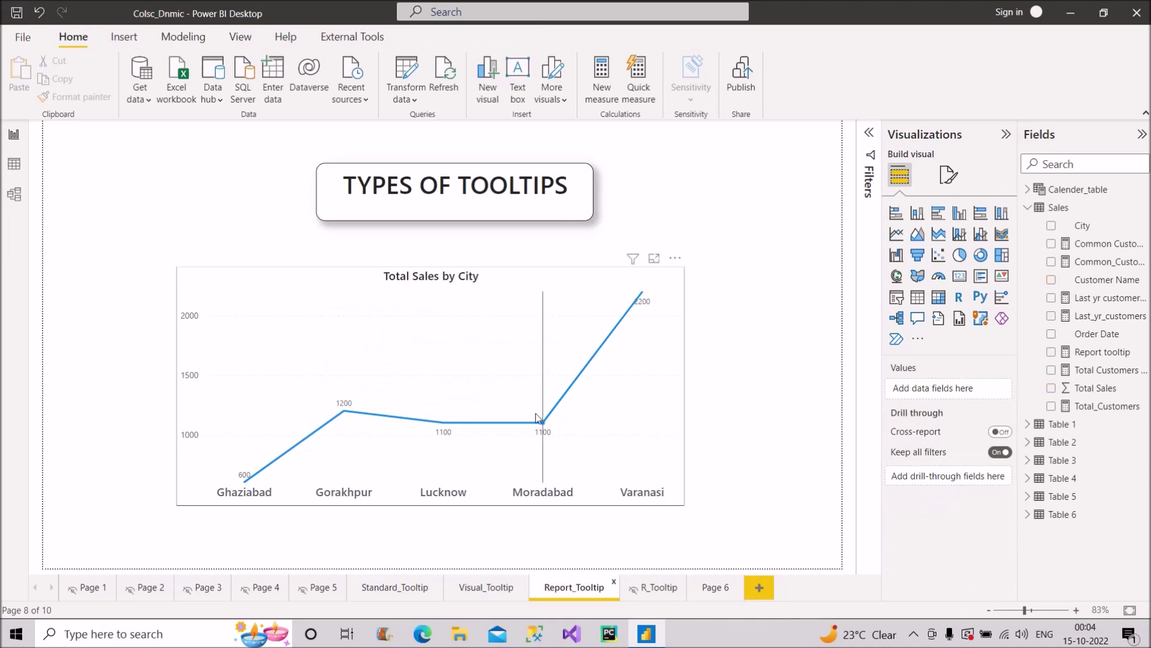
pyautogui.moveTo(538, 415)
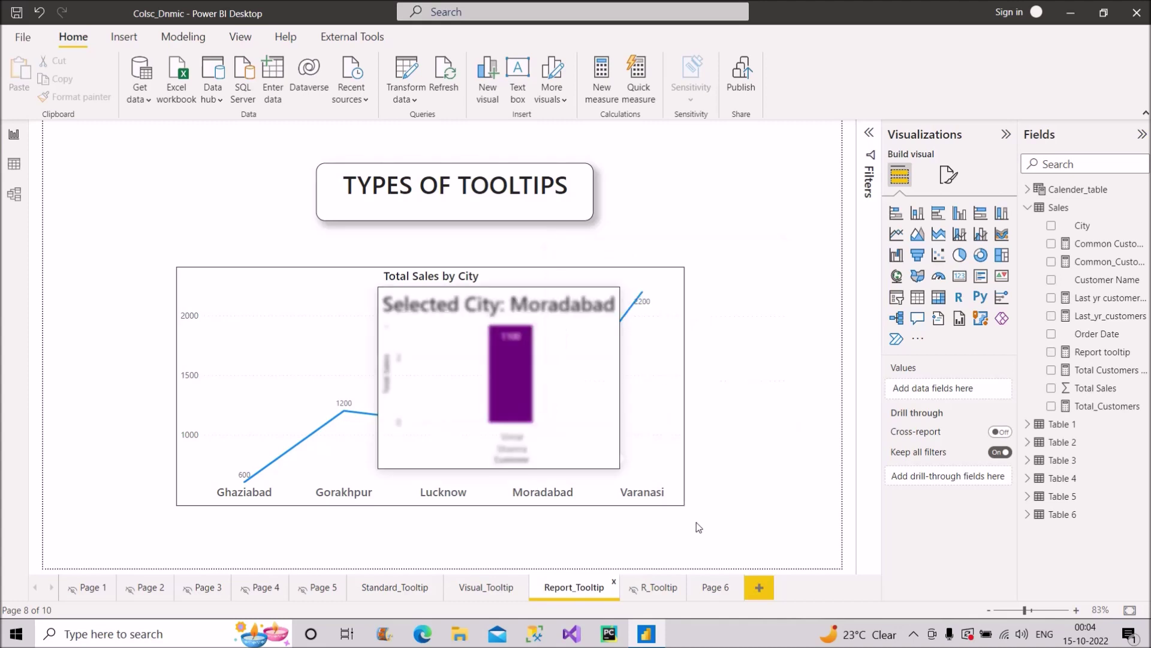
pyautogui.click(711, 588)
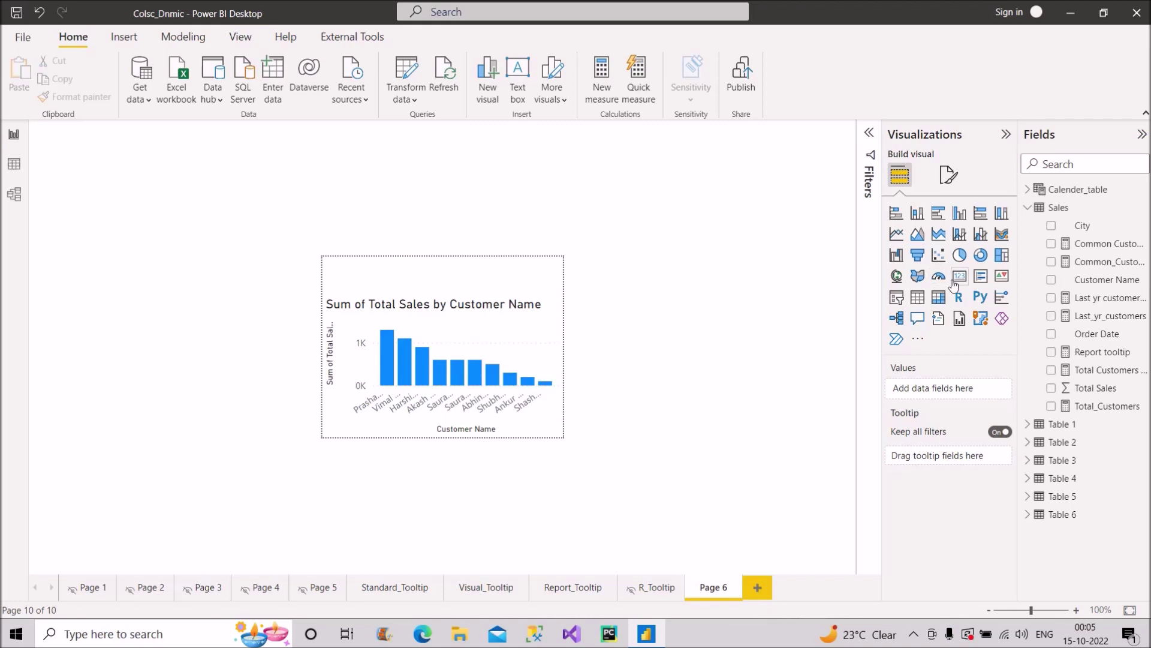
# Step: Create the measure City selected = "Selected city: " & SELECTEDVALUE(Sales[City],"All")
pyautogui.rightClick(1093, 272)
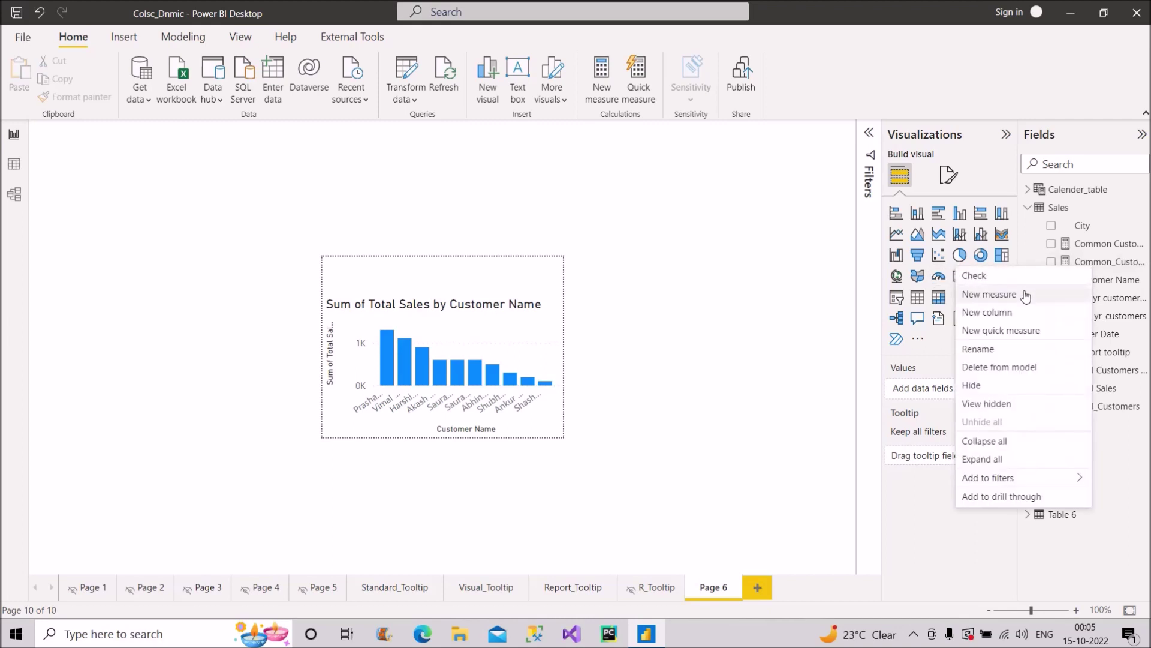
pyautogui.press('Escape')
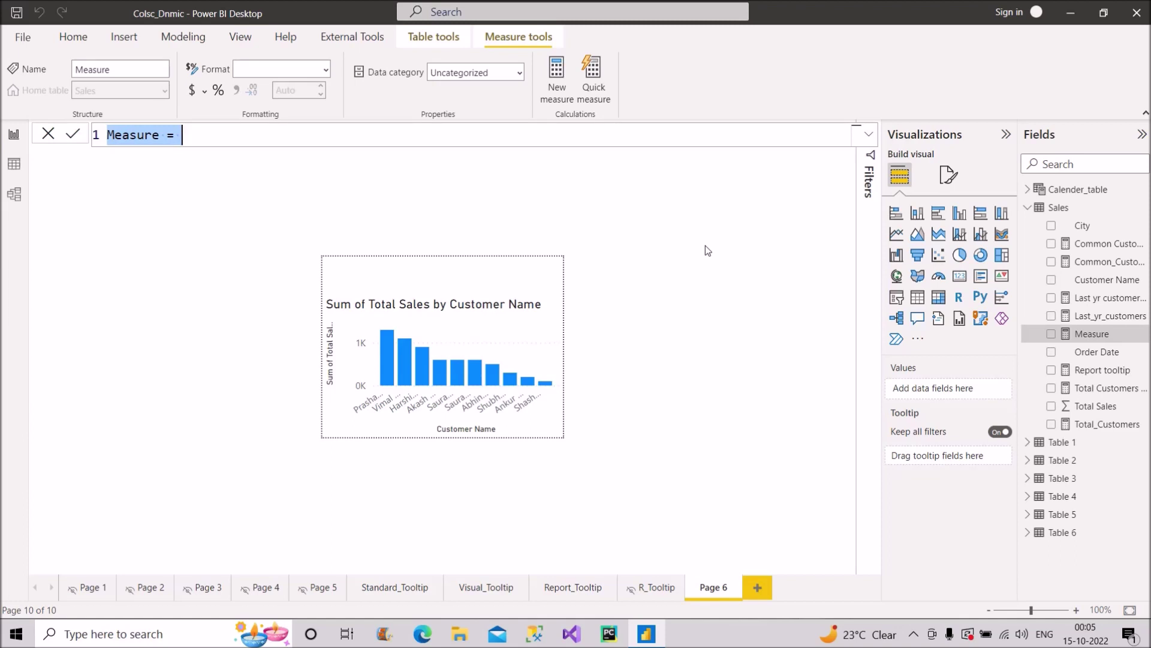
pyautogui.write('City s')
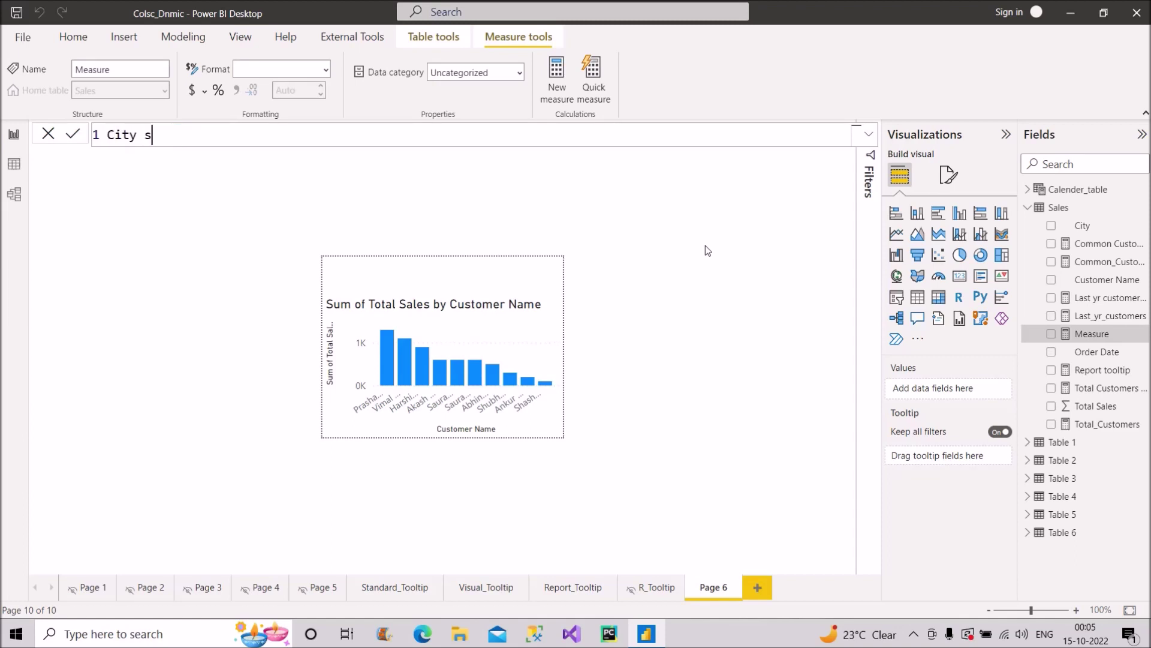
pyautogui.write('elected = ')
pyautogui.write('""')
pyautogui.write('Selecte')
pyautogui.write('d')
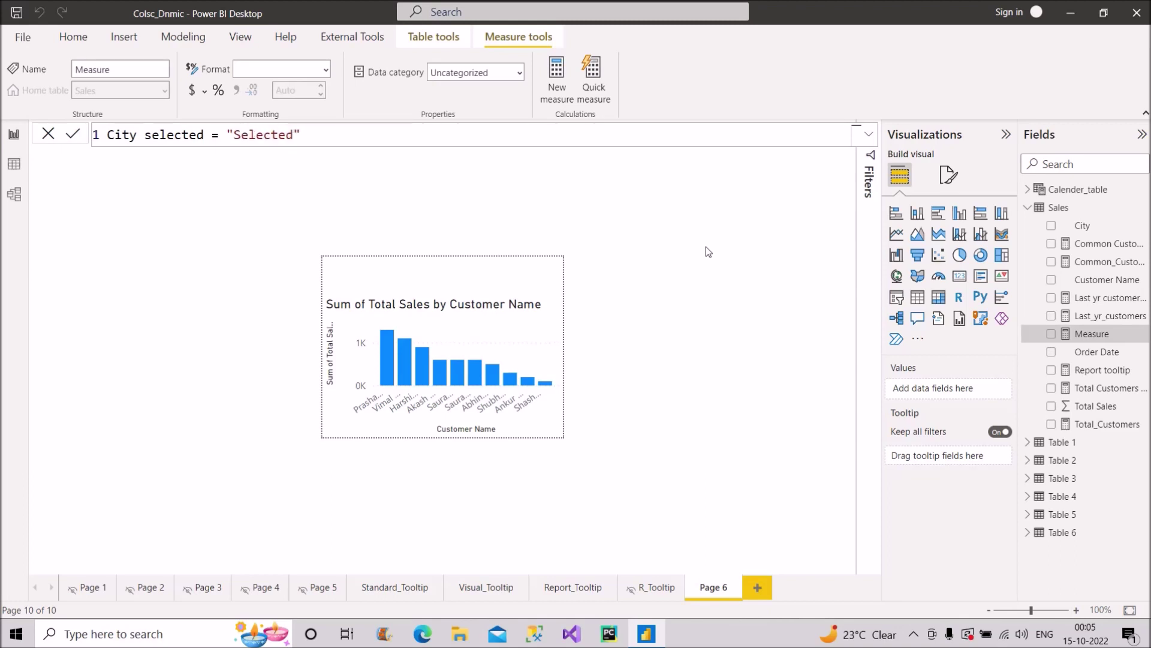
pyautogui.write(' city: " & selected')
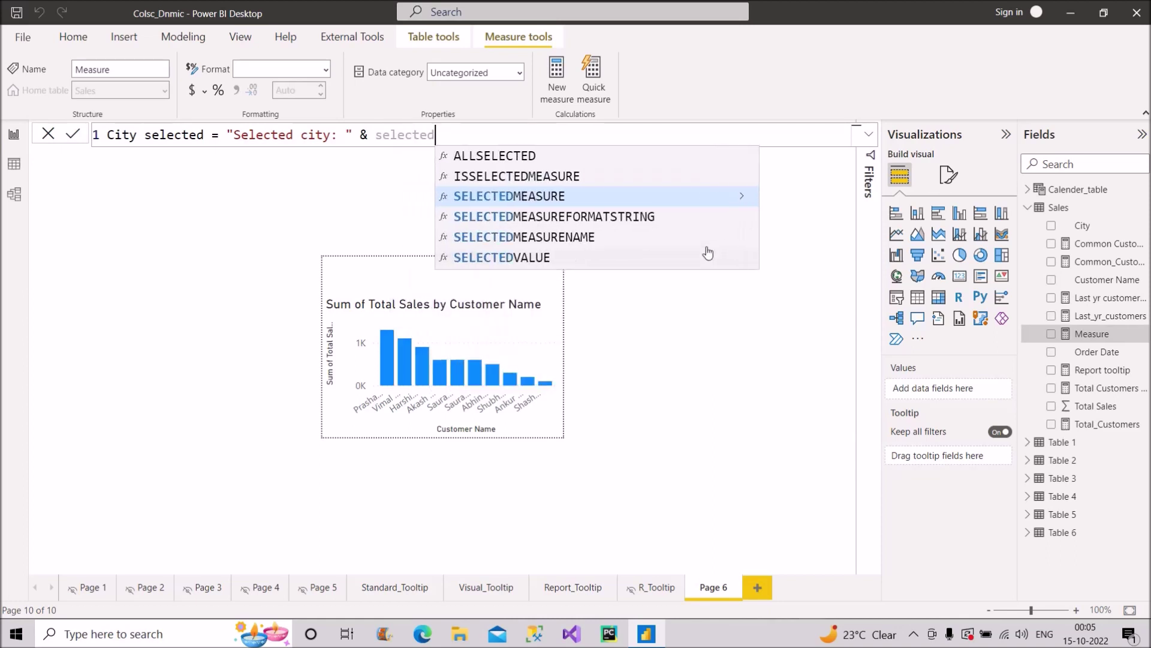
pyautogui.press('Down')
pyautogui.press('Down')
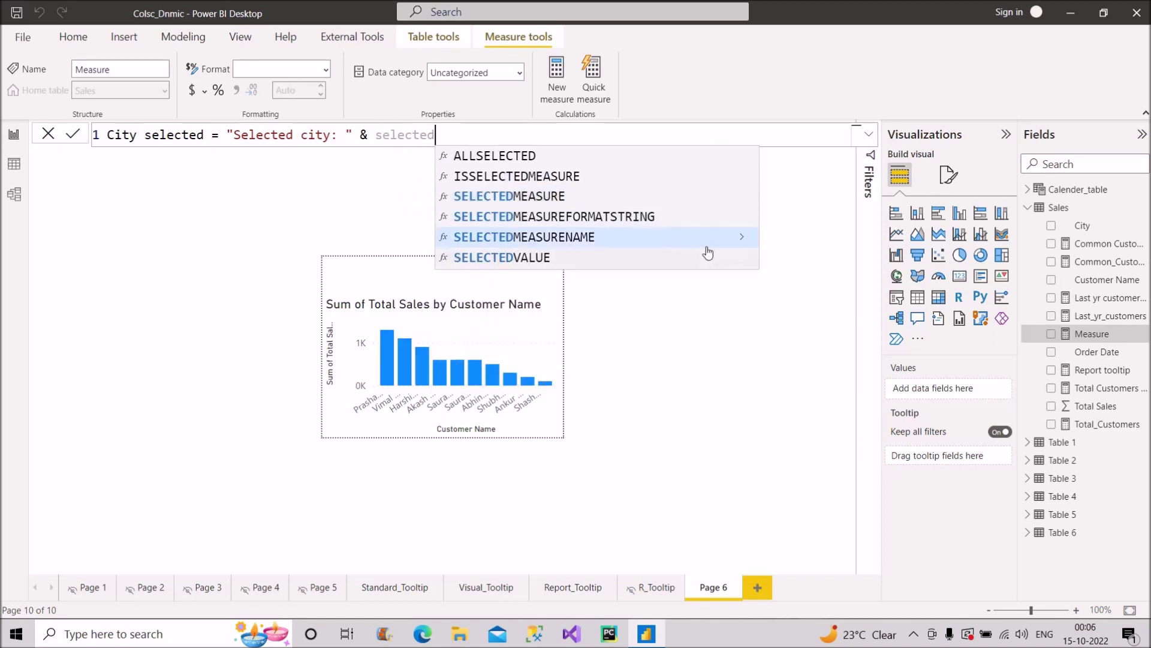
pyautogui.press('Down')
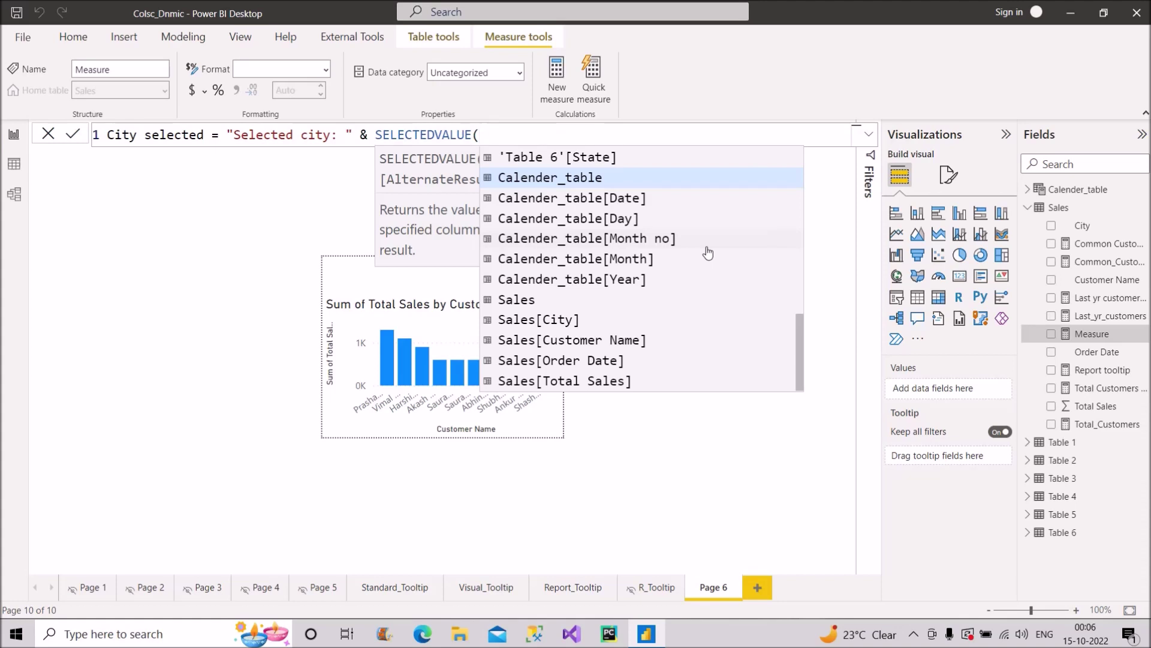
pyautogui.write('city')
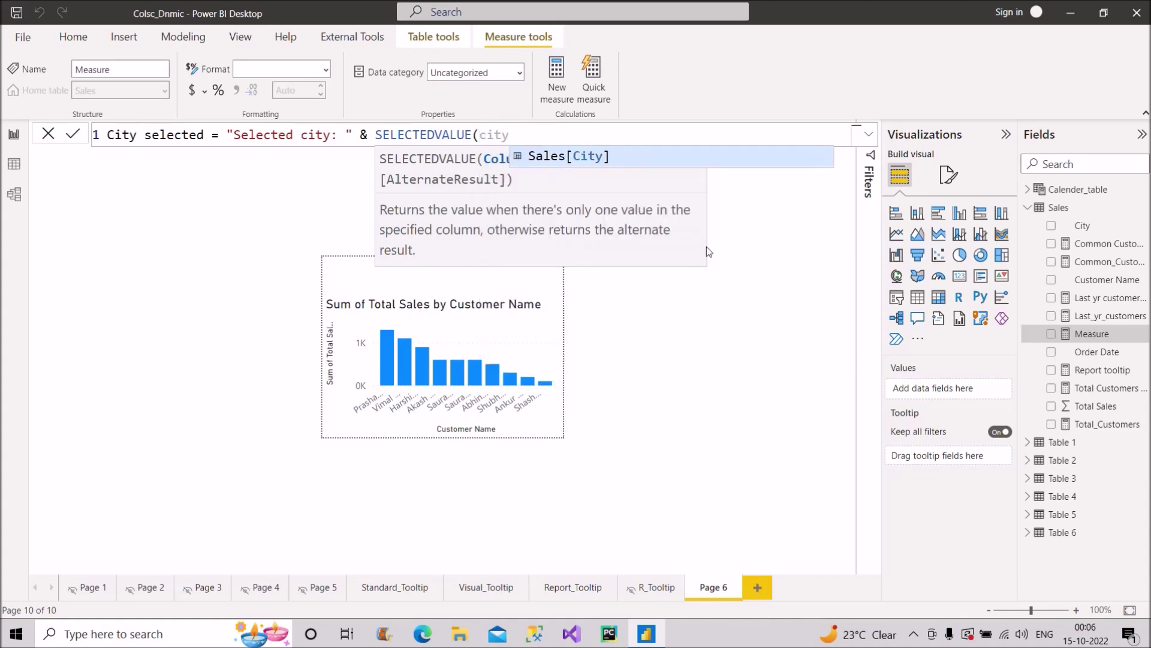
pyautogui.press('Tab')
pyautogui.write(',"All")')
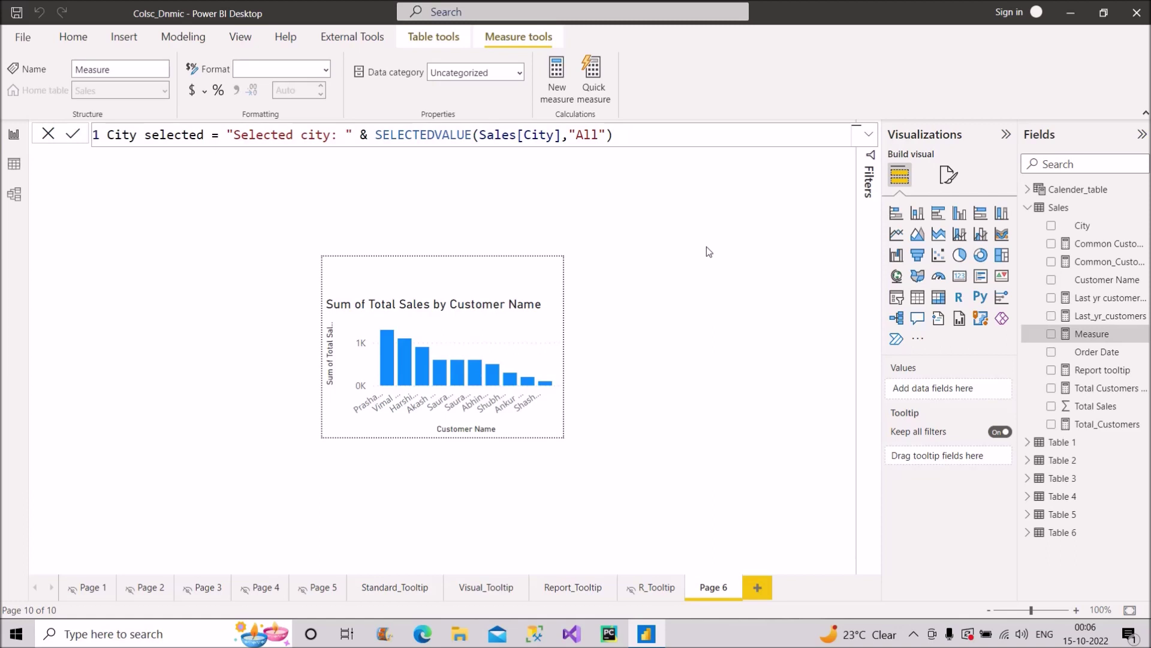
pyautogui.press('Return')
pyautogui.click(728, 282)
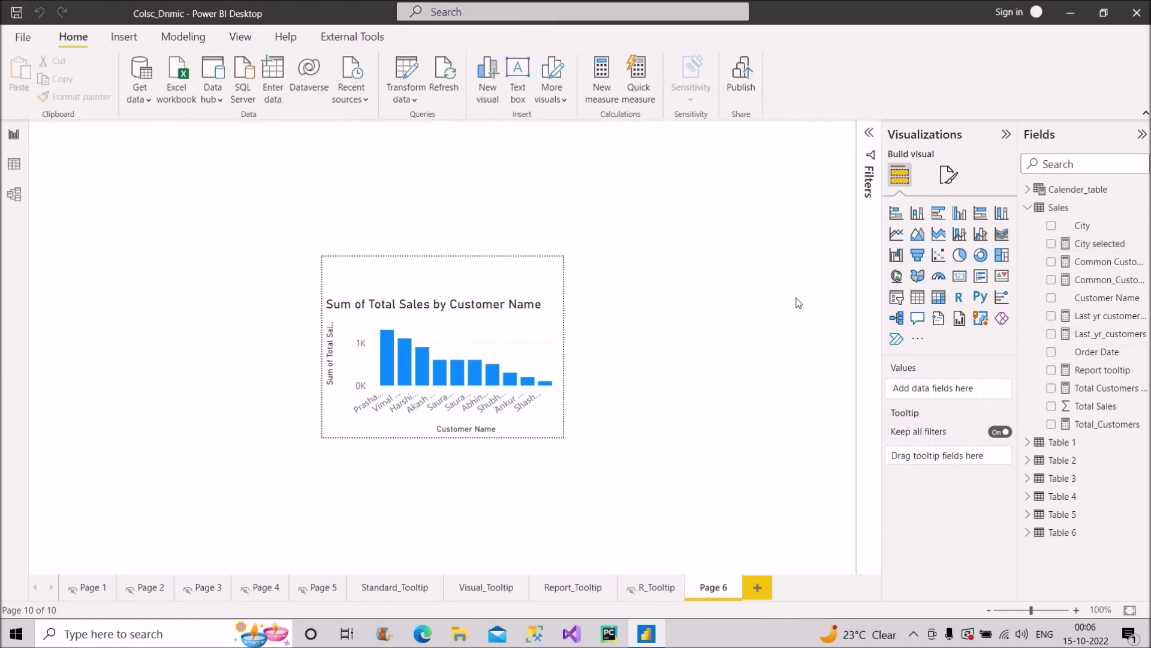
# Step: Add a card above the customer sales chart showing the City selected measure
pyautogui.click(960, 277)
pyautogui.moveTo(459, 287); pyautogui.dragTo(354, 295)
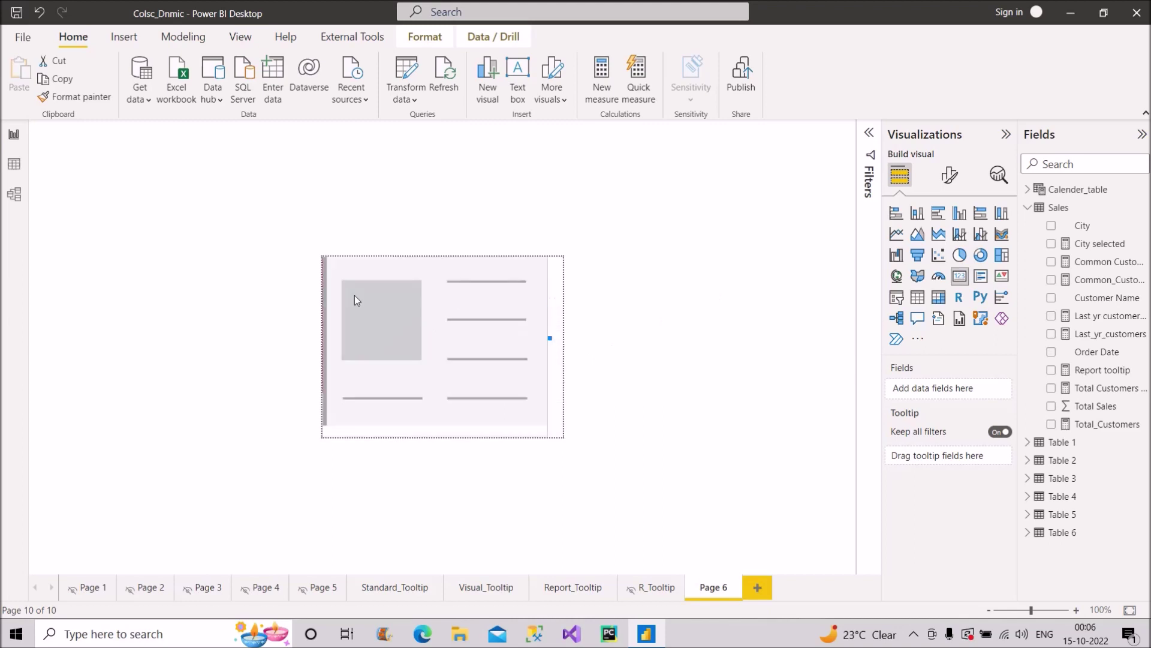
pyautogui.moveTo(434, 435); pyautogui.dragTo(453, 343)
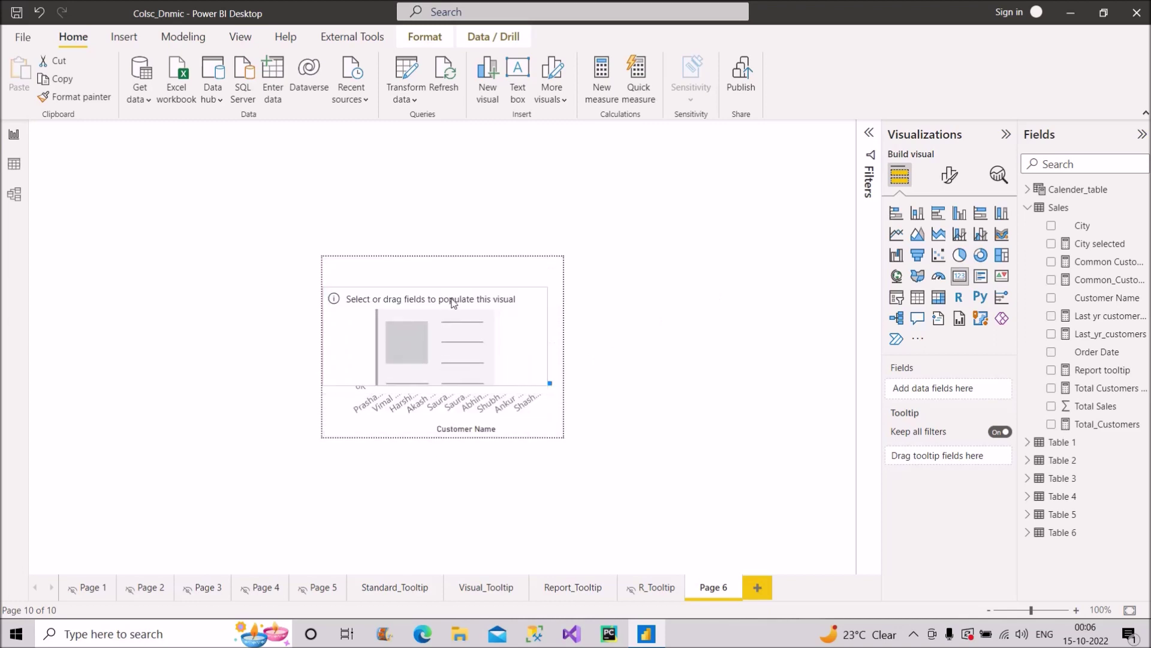
pyautogui.moveTo(442, 348); pyautogui.dragTo(447, 294)
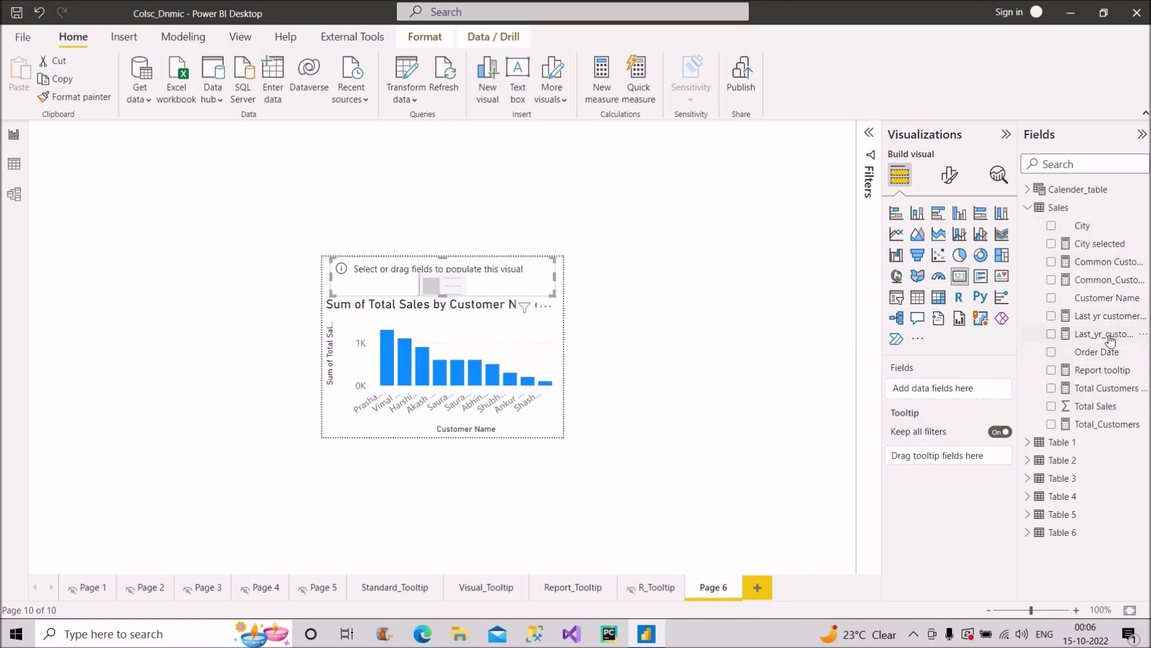
pyautogui.moveTo(1083, 244); pyautogui.dragTo(946, 387)
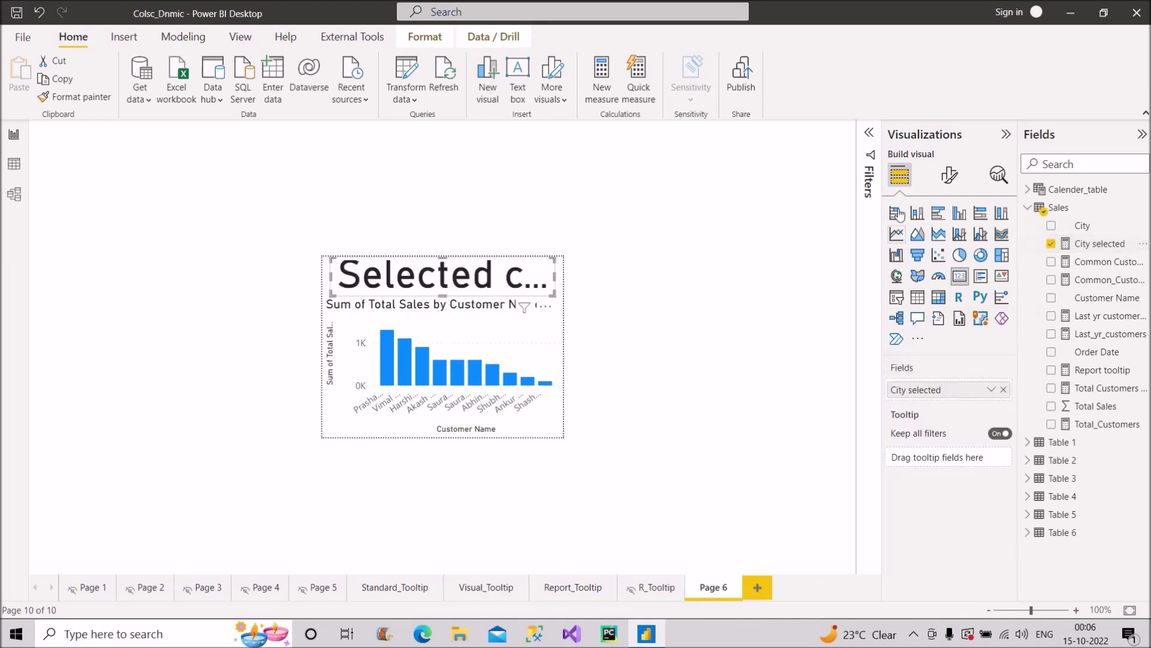
# Step: Set the card's callout value font size to 20 and turn its category label off
pyautogui.click(946, 180)
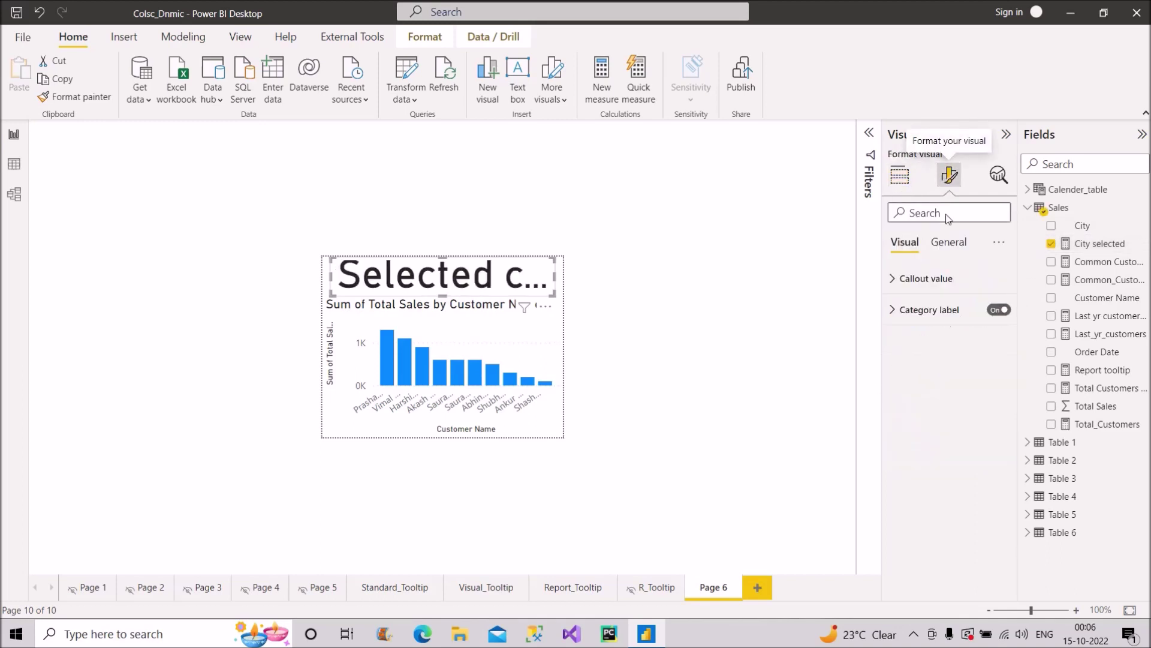
pyautogui.click(912, 312)
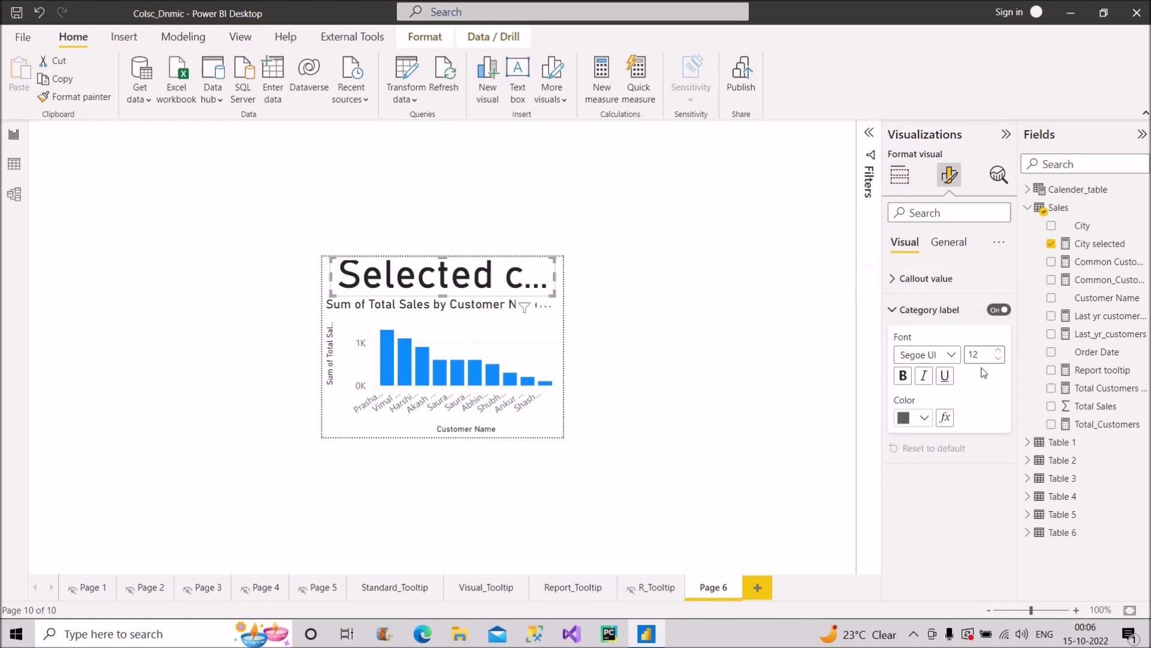
pyautogui.click(894, 286)
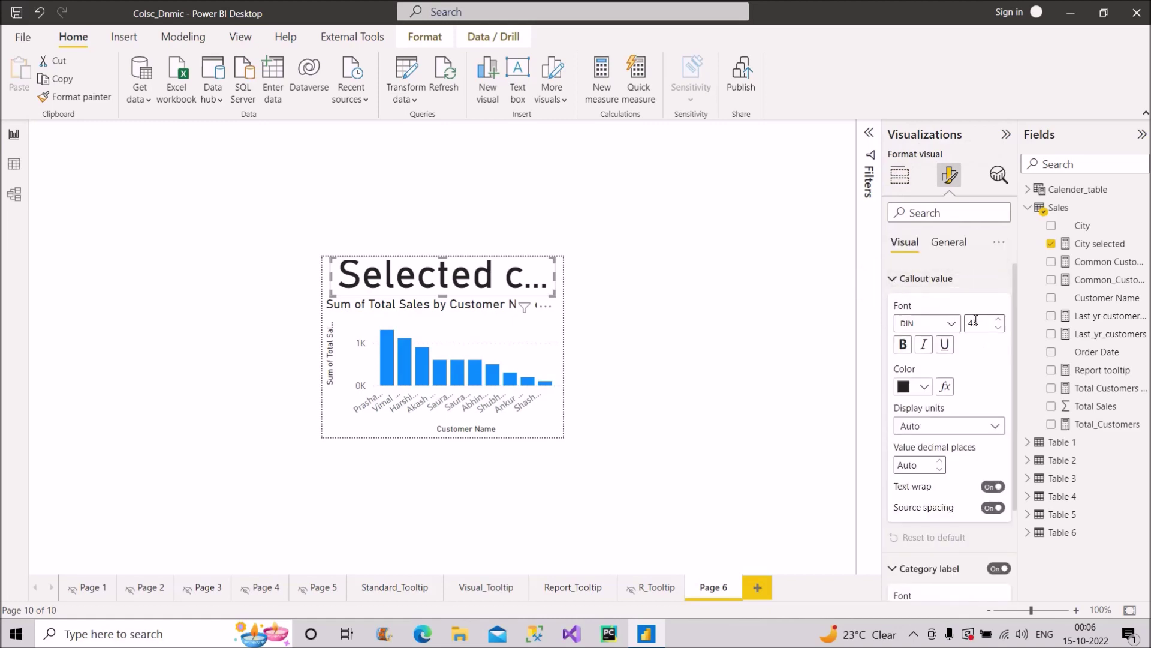
pyautogui.moveTo(979, 321); pyautogui.dragTo(967, 324)
pyautogui.write('25')
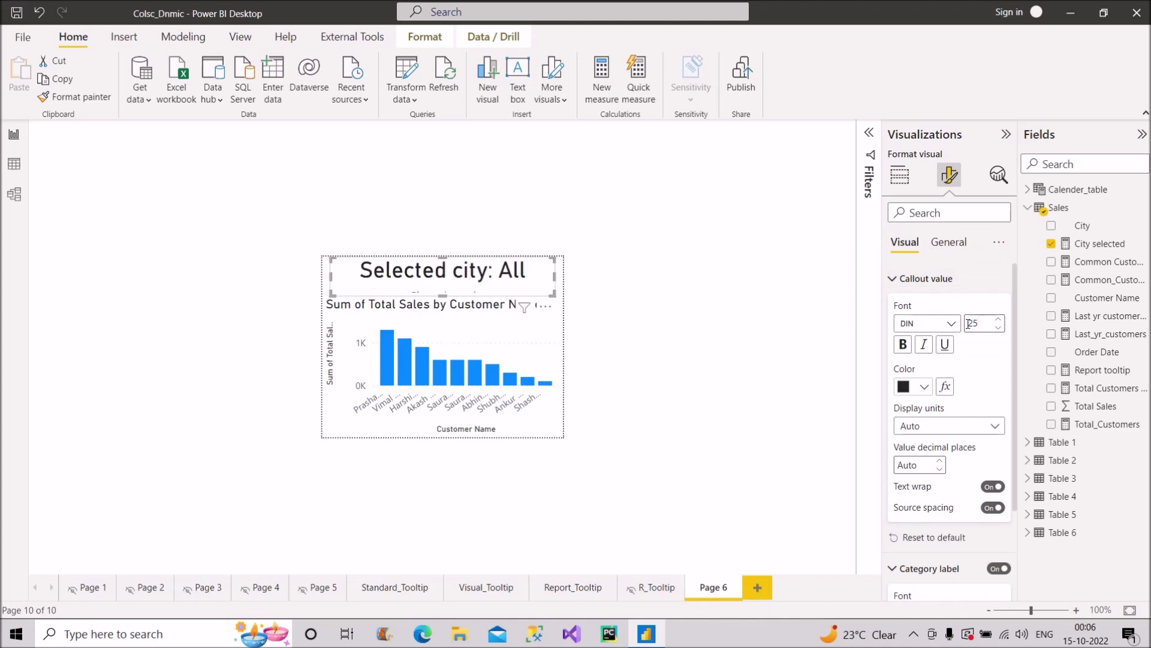
pyautogui.press('BackSpace')
pyautogui.write('0')
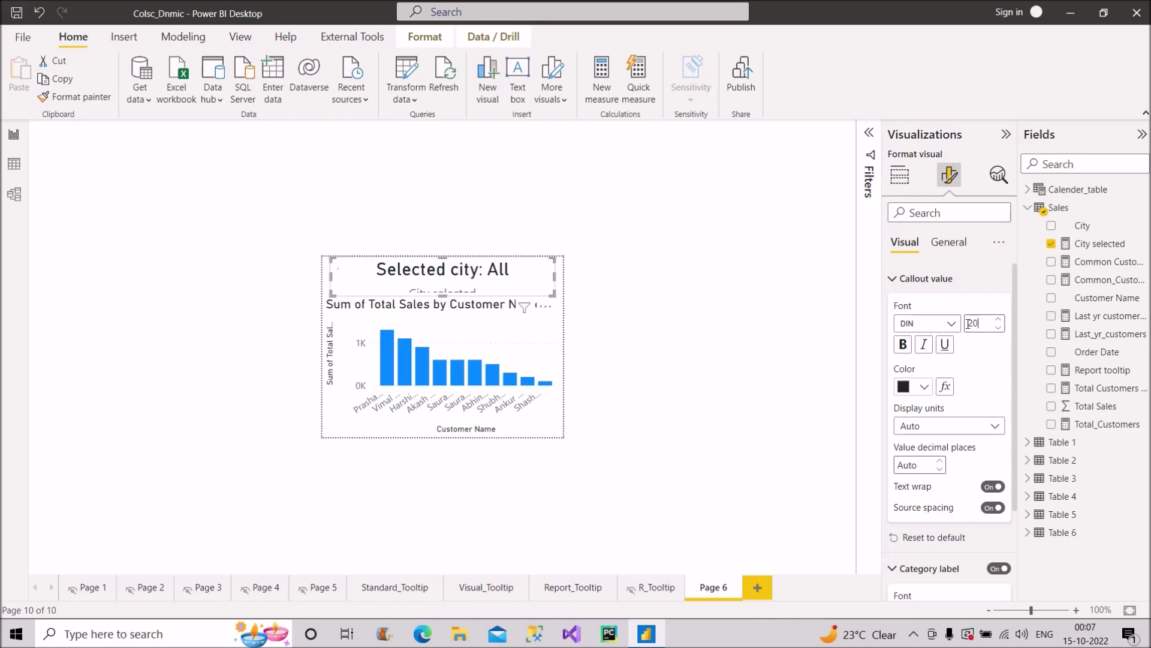
pyautogui.click(912, 278)
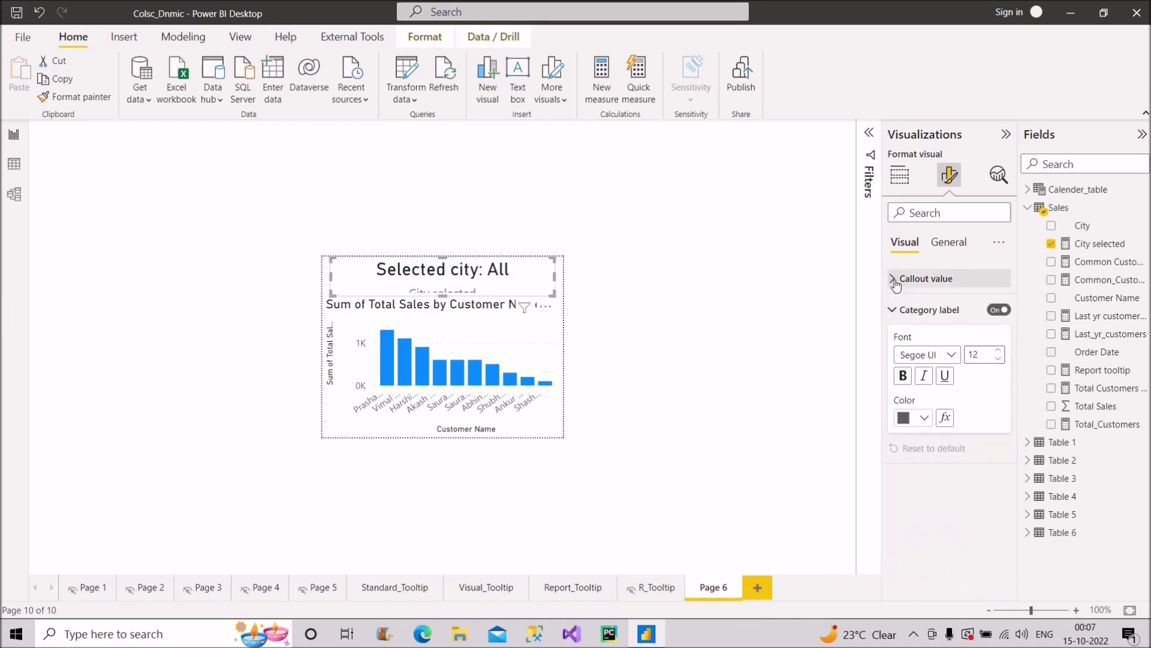
pyautogui.click(996, 312)
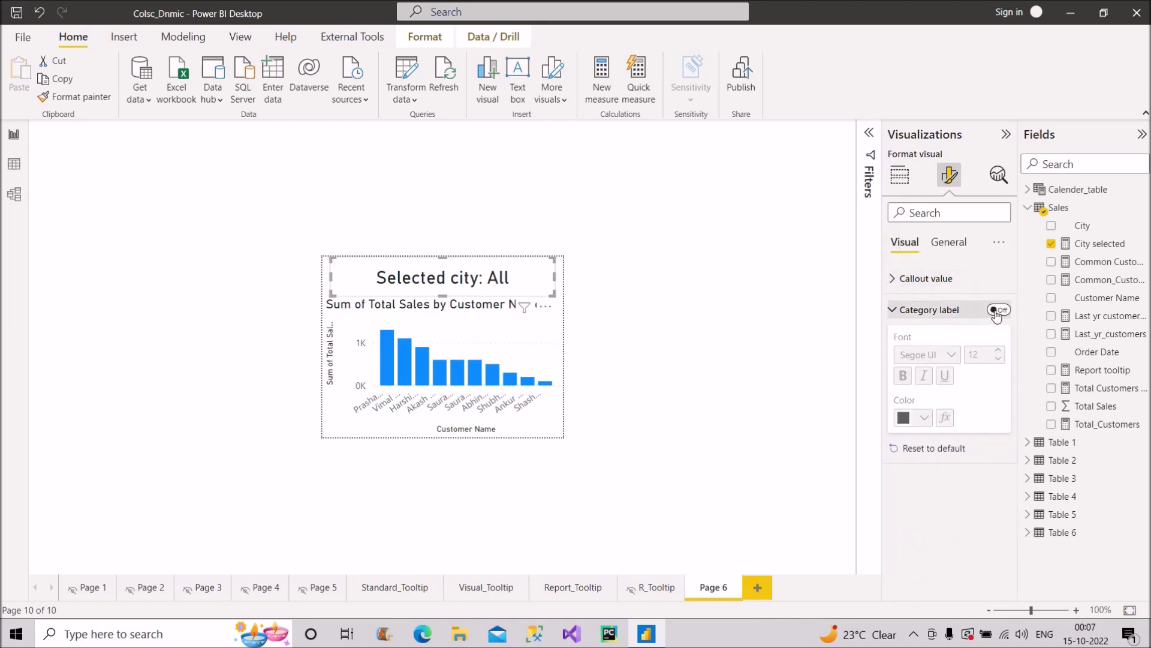
pyautogui.click(686, 344)
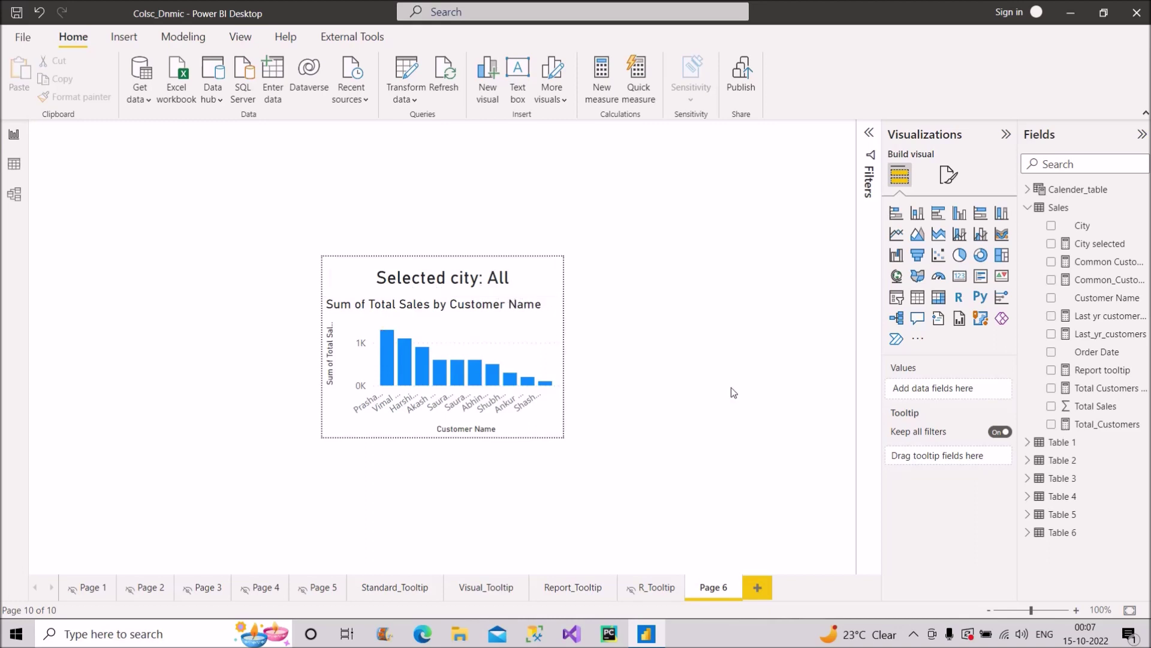
# Step: Set the Report_Tooltip line chart's tooltip to type Report page, using Page 6
pyautogui.click(563, 591)
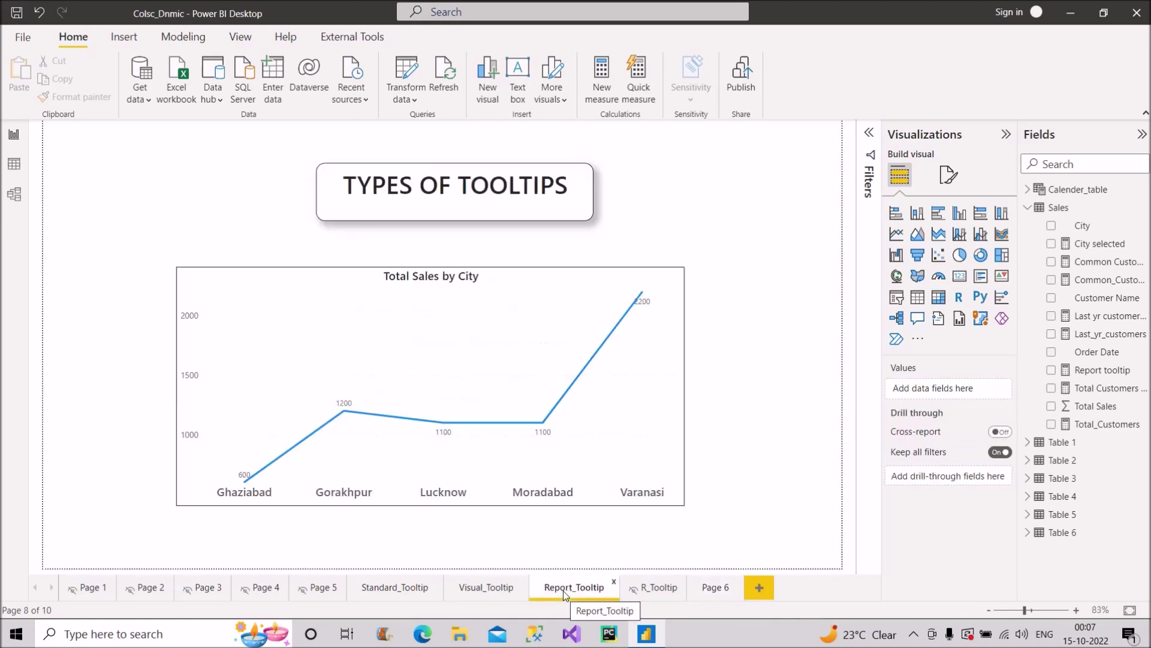
pyautogui.click(496, 469)
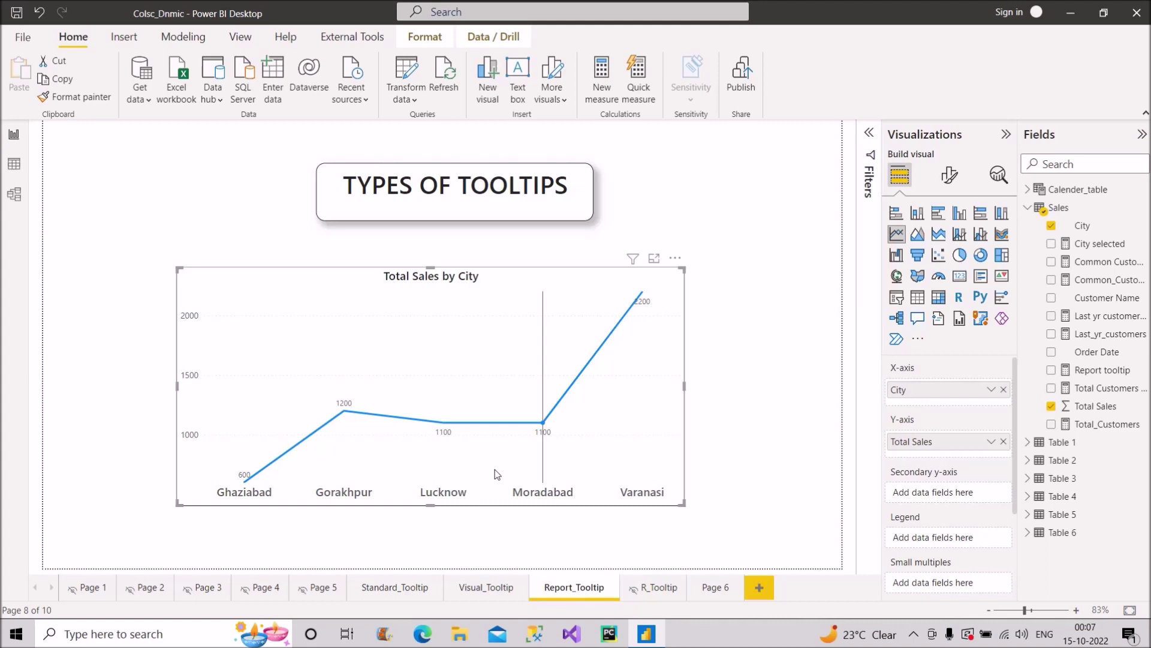
pyautogui.click(957, 181)
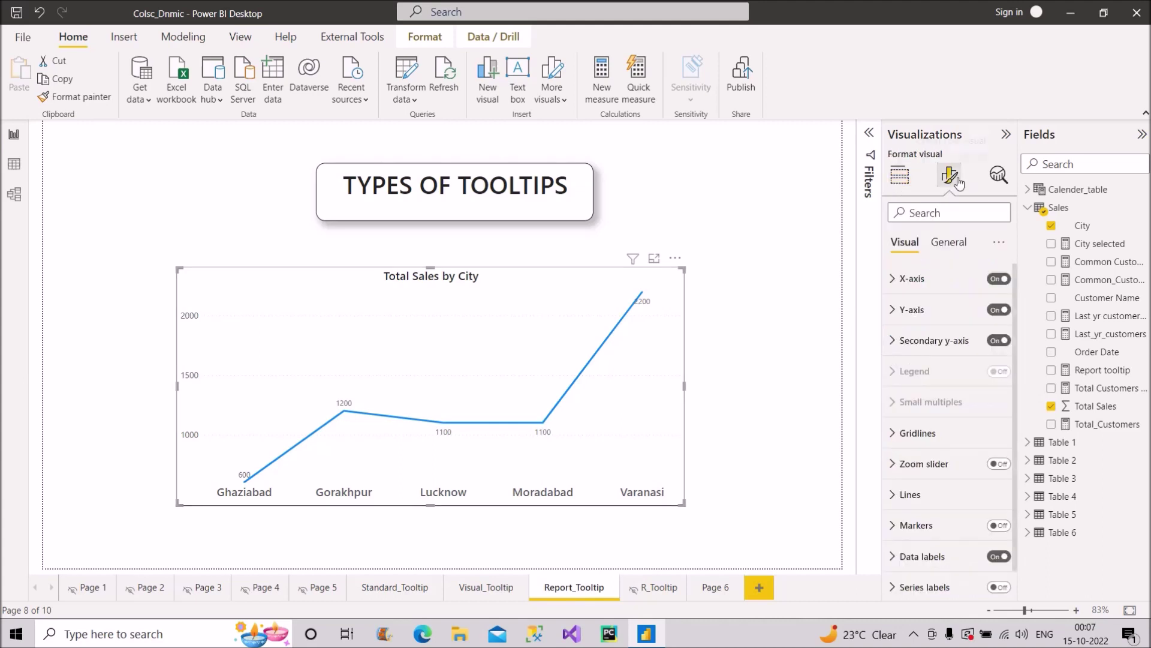
pyautogui.click(946, 246)
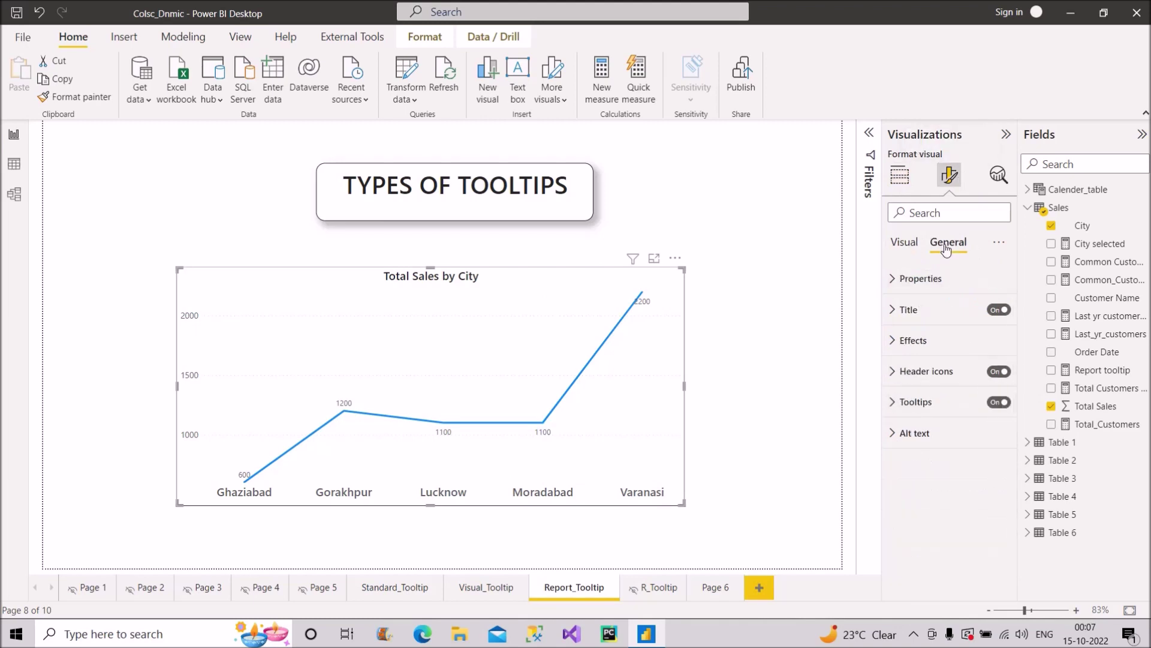
pyautogui.click(902, 401)
pyautogui.click(939, 419)
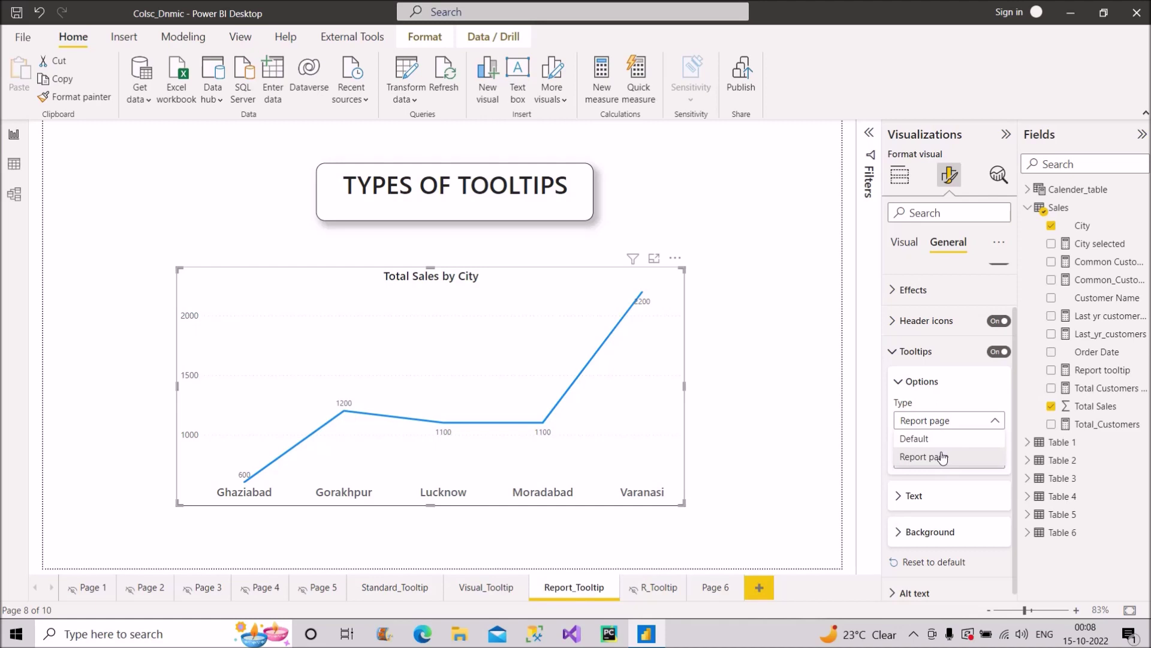
pyautogui.click(933, 457)
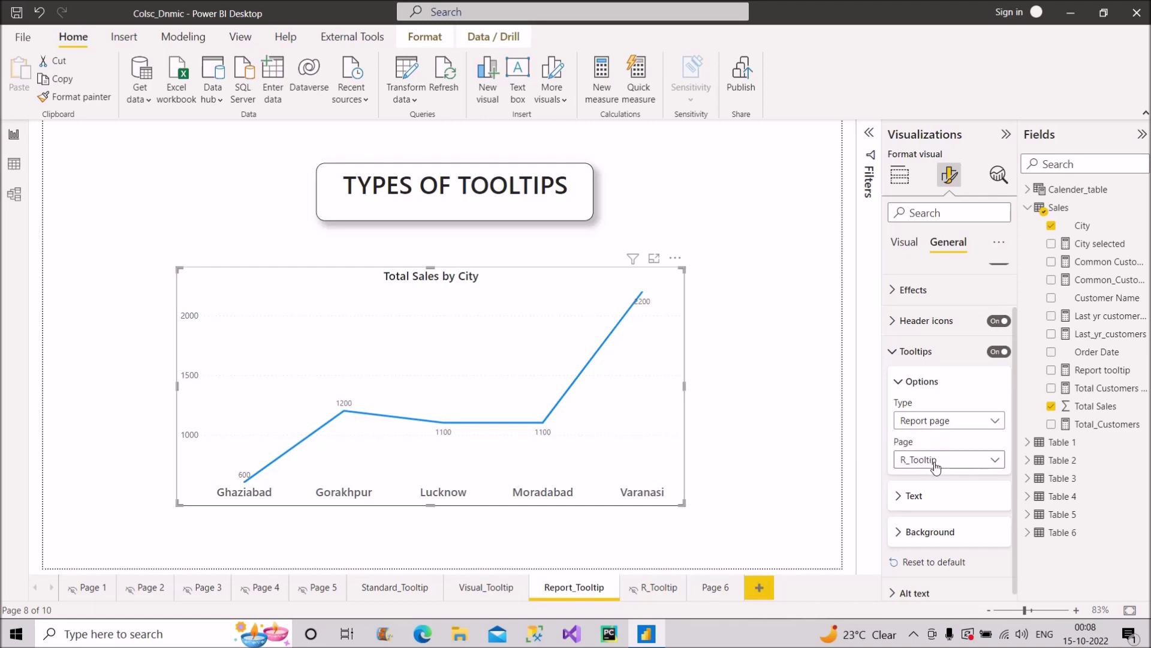
pyautogui.click(936, 465)
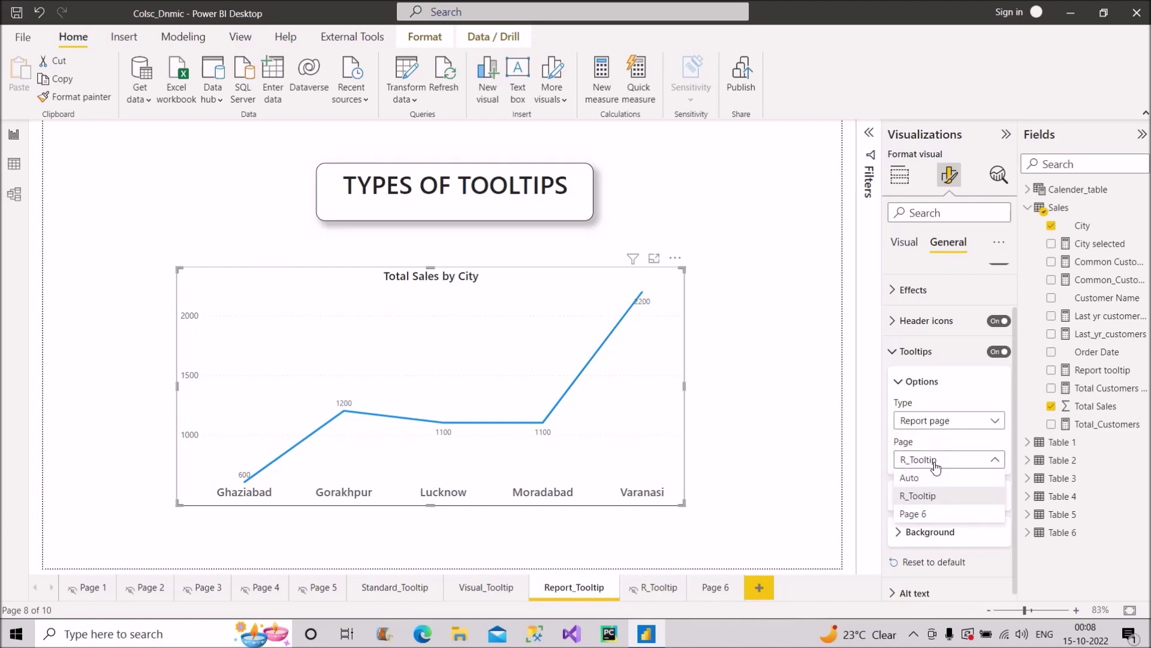
pyautogui.click(934, 517)
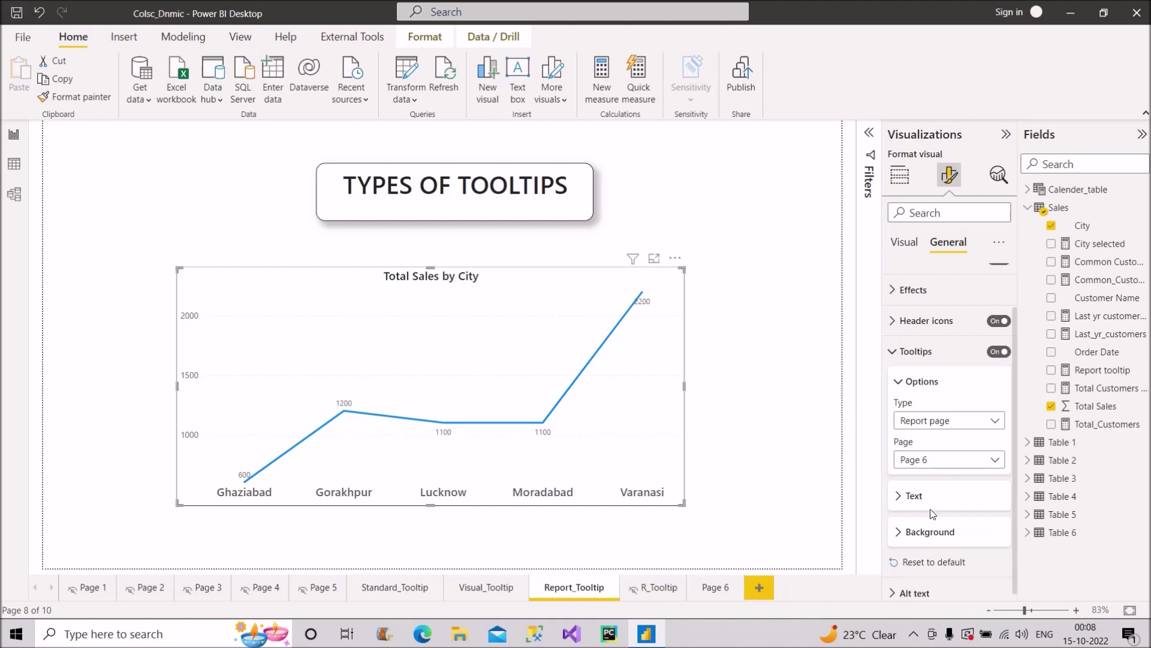
pyautogui.click(901, 382)
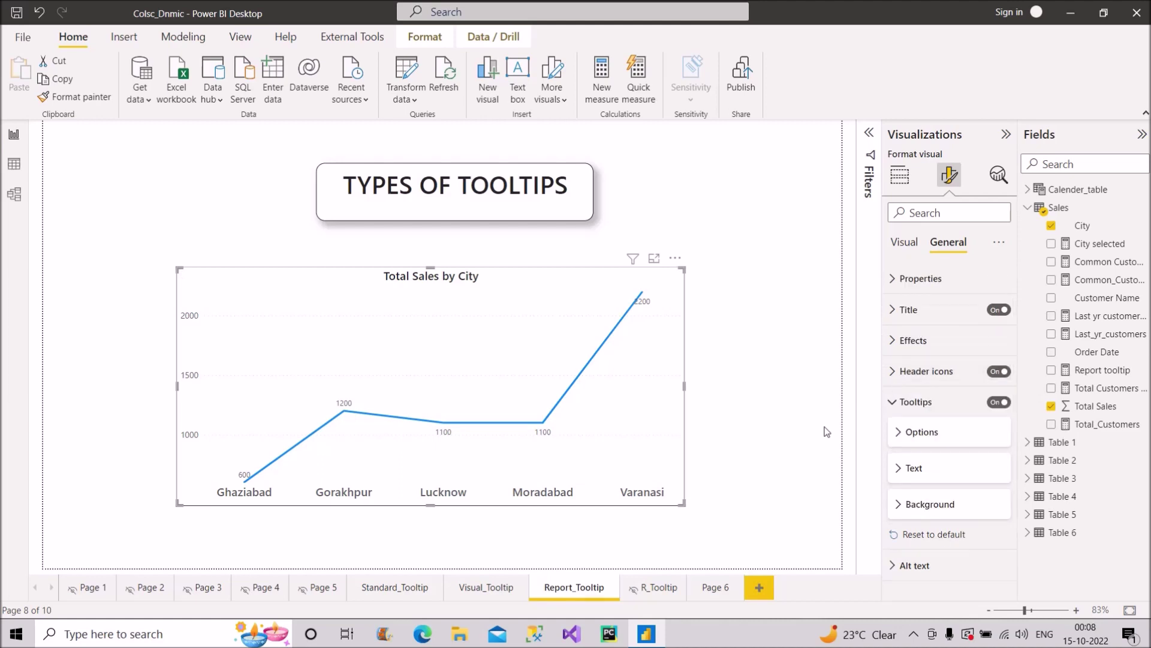
pyautogui.click(758, 400)
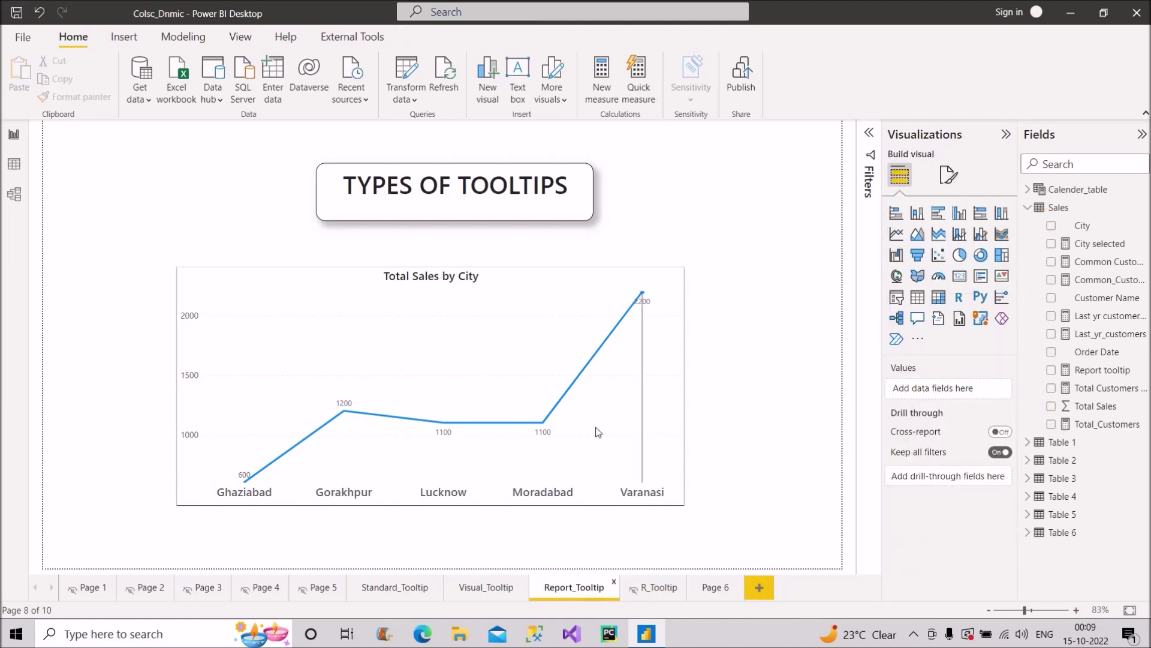
pyautogui.moveTo(598, 432)
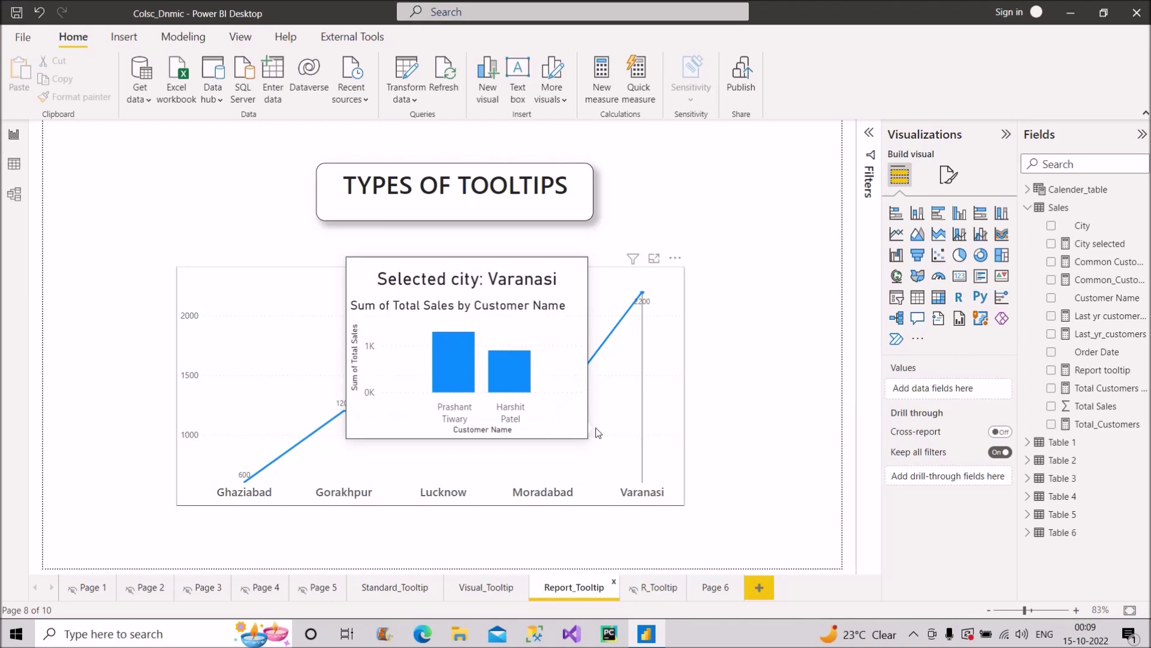